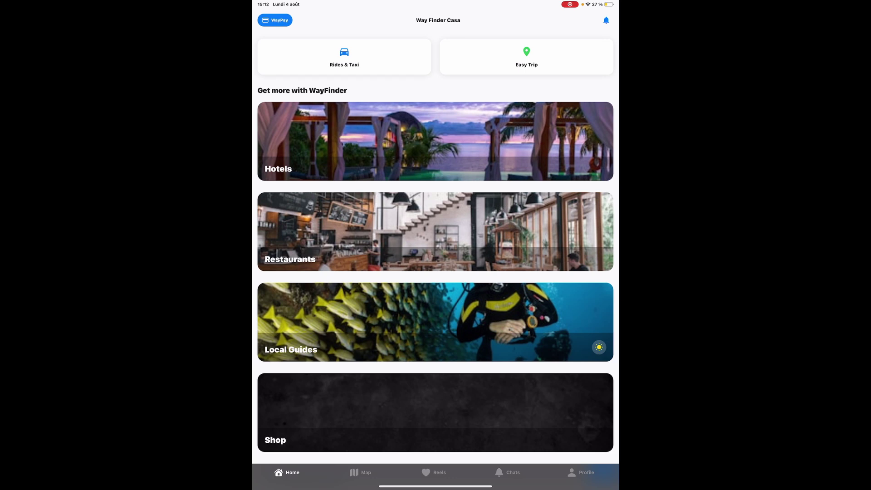
# Switch the WayFinder iOS app from Home to its Profile tab.
pyautogui.click(581, 472)
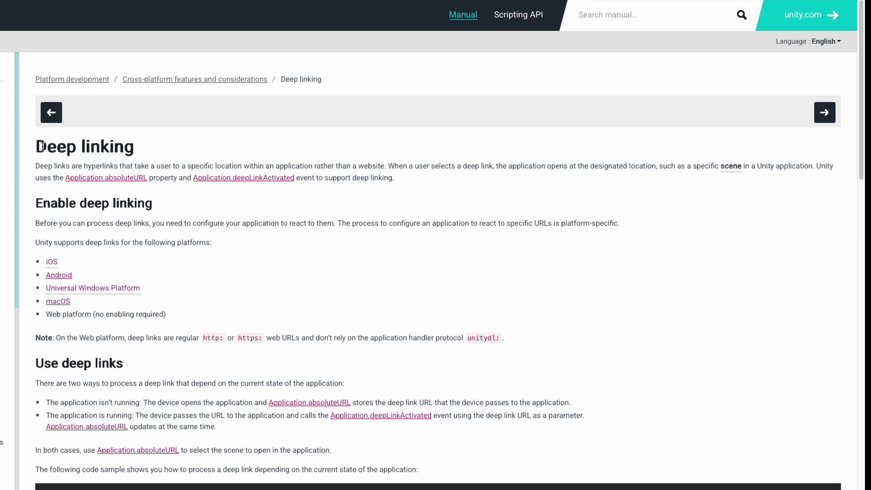
# Read the Deep linking manual page, highlighting its supported platforms list and scrolling to the code sample.
pyautogui.moveTo(39, 146); pyautogui.dragTo(171, 146)
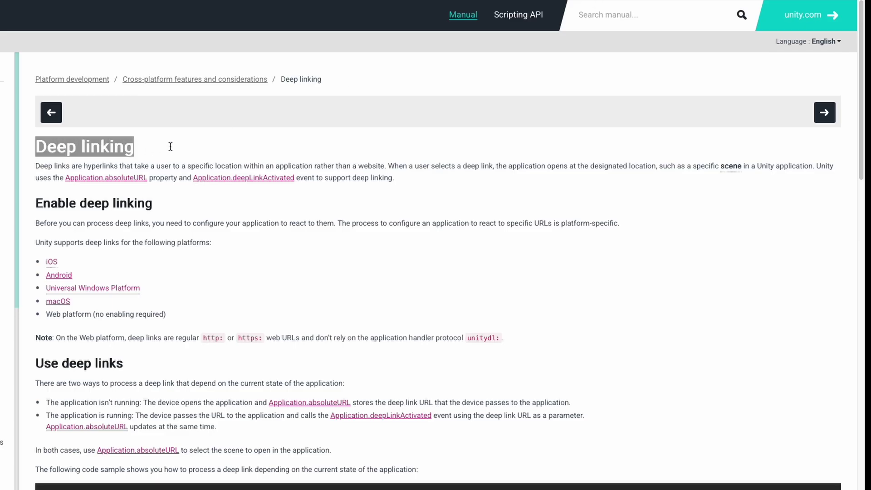
pyautogui.scroll(-2, 181, 285)
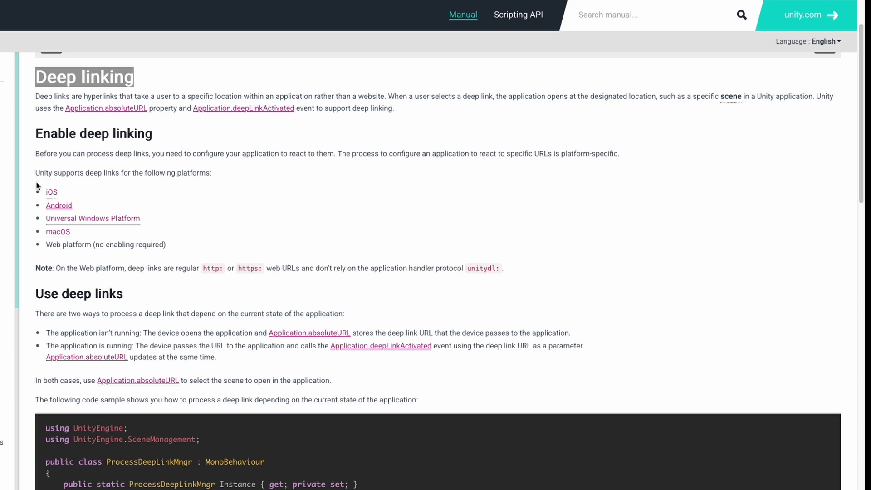
pyautogui.moveTo(37, 189); pyautogui.dragTo(205, 244)
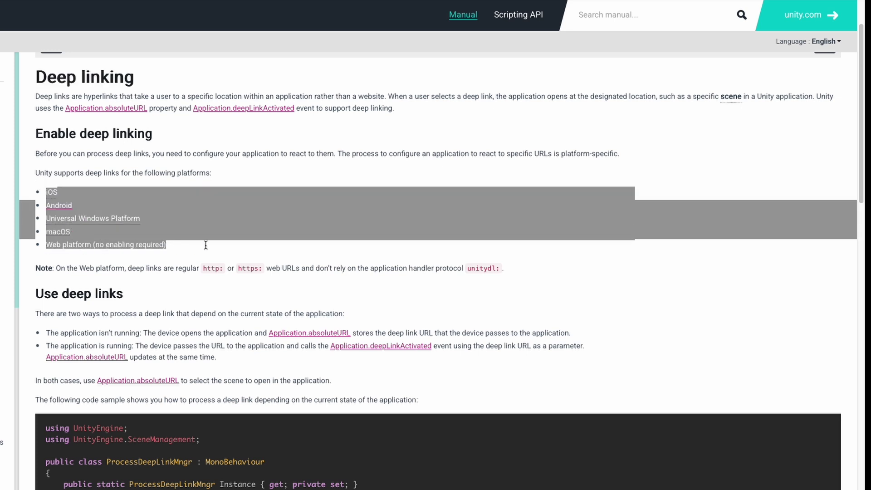
pyautogui.click(218, 247)
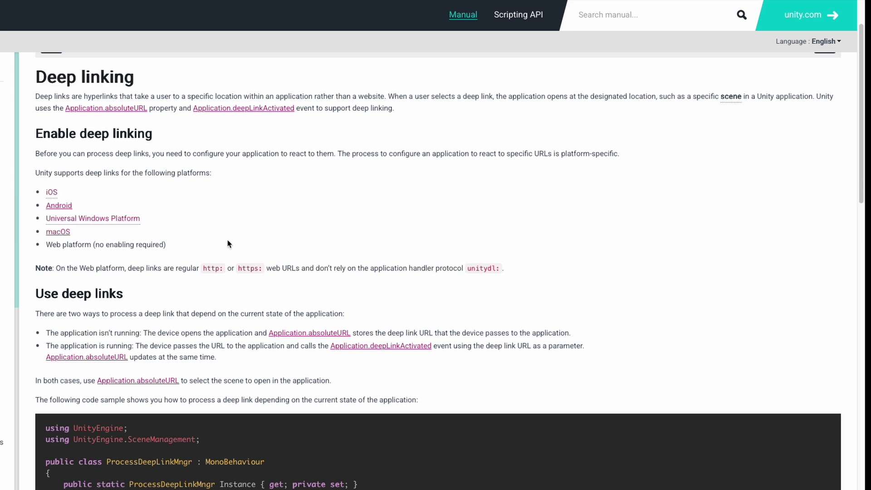
pyautogui.scroll(-2, 228, 244)
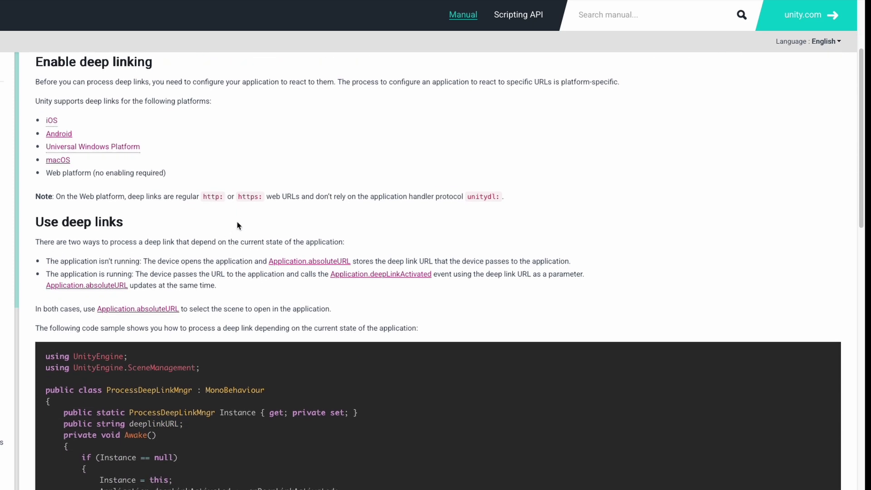
pyautogui.scroll(-8, 238, 222)
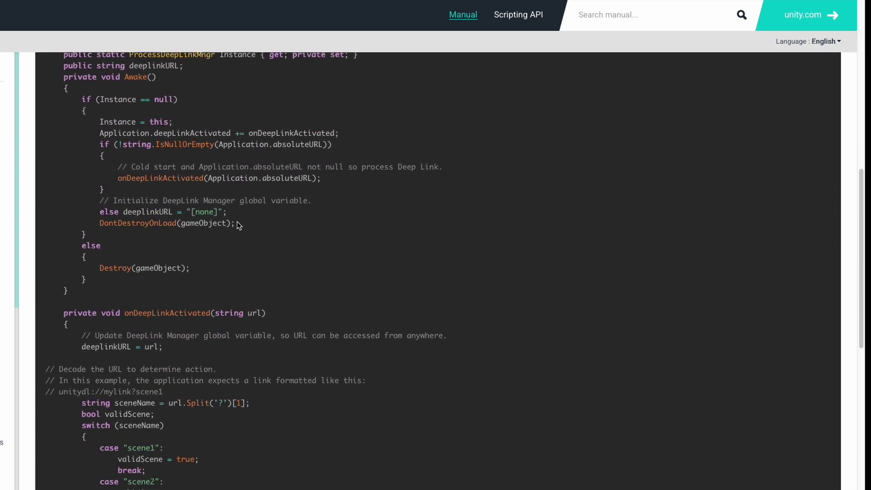
pyautogui.scroll(-1, 237, 244)
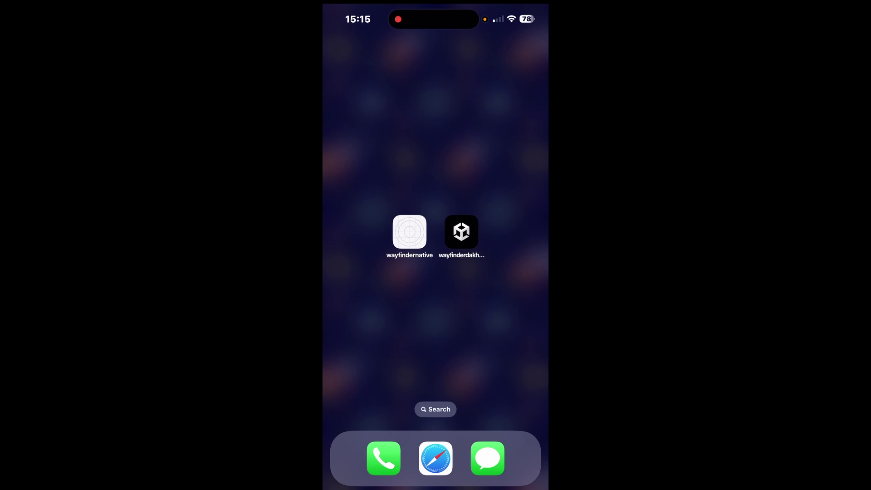
# Start wayfindernative's View in AR experience, then return to its Profile screen via the app switcher.
pyautogui.click(409, 232)
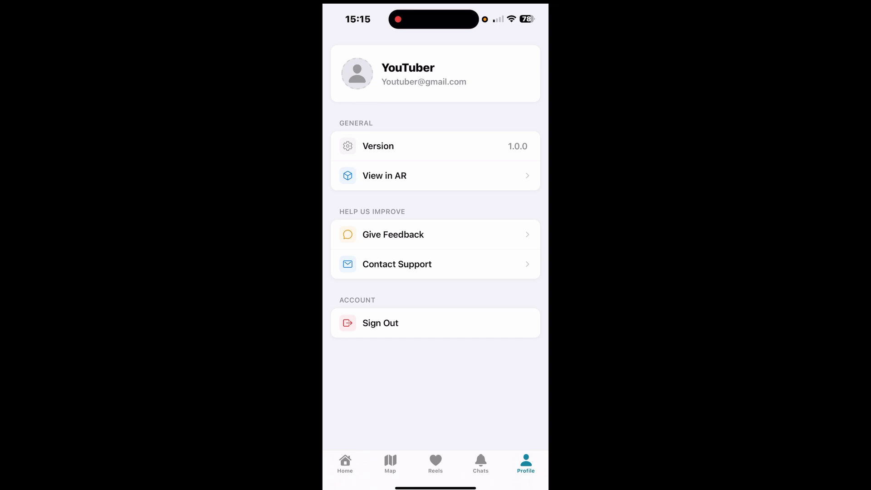
pyautogui.click(385, 175)
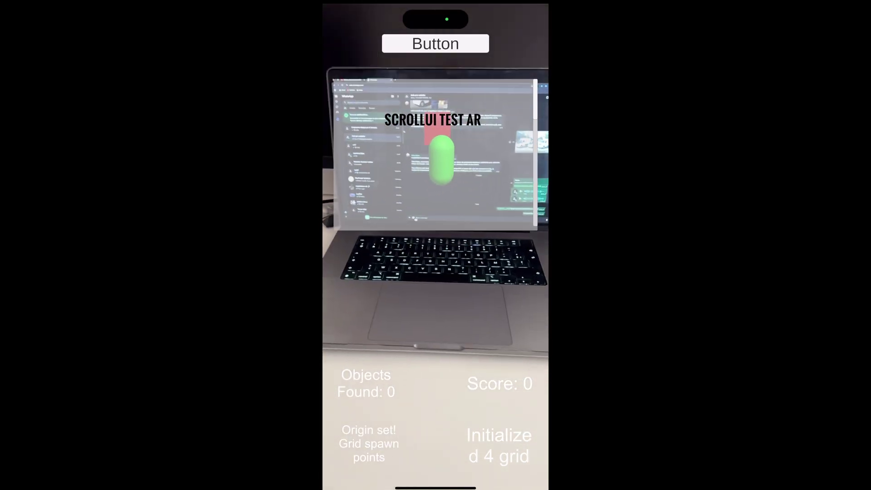
pyautogui.moveTo(436, 487); pyautogui.dragTo(436, 272)
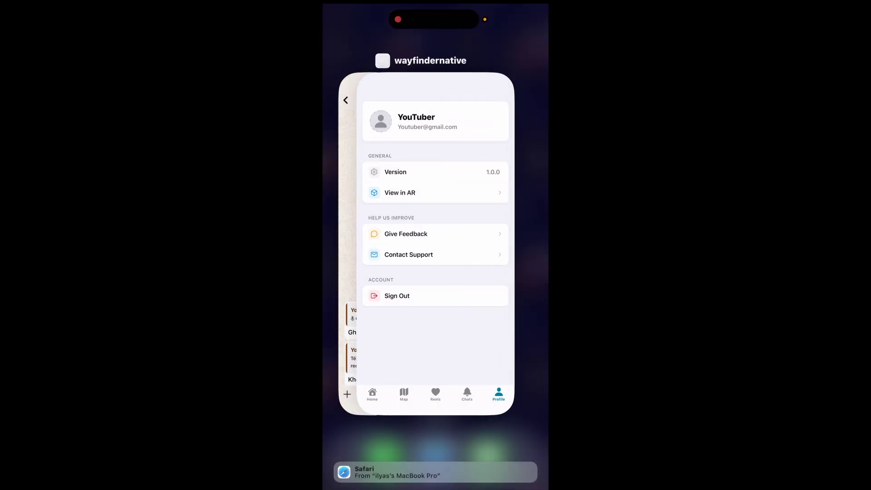
pyautogui.click(429, 245)
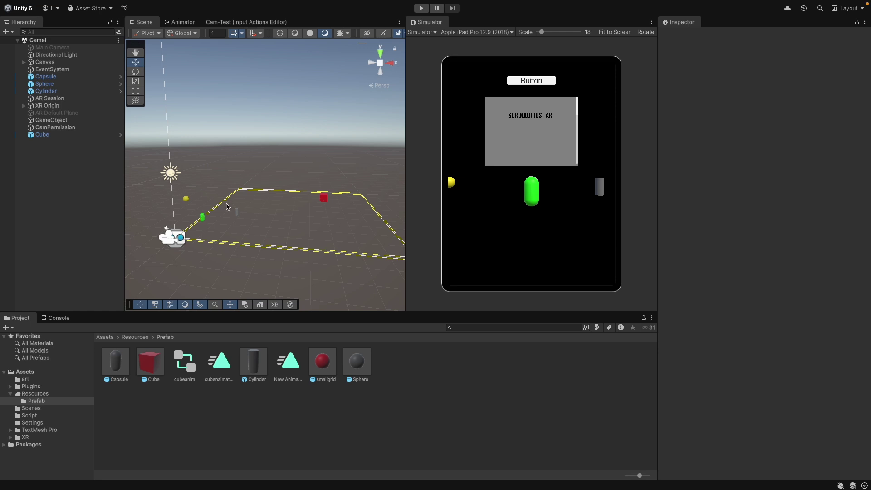
# Open Project Settings at the XR Plug-in Management page.
pyautogui.scroll(-1, 274, 228)
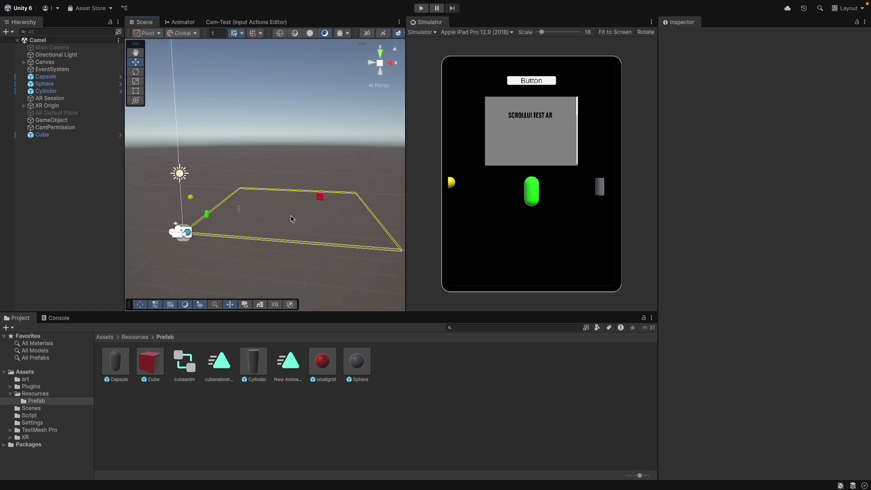
pyautogui.moveTo(65, 8)
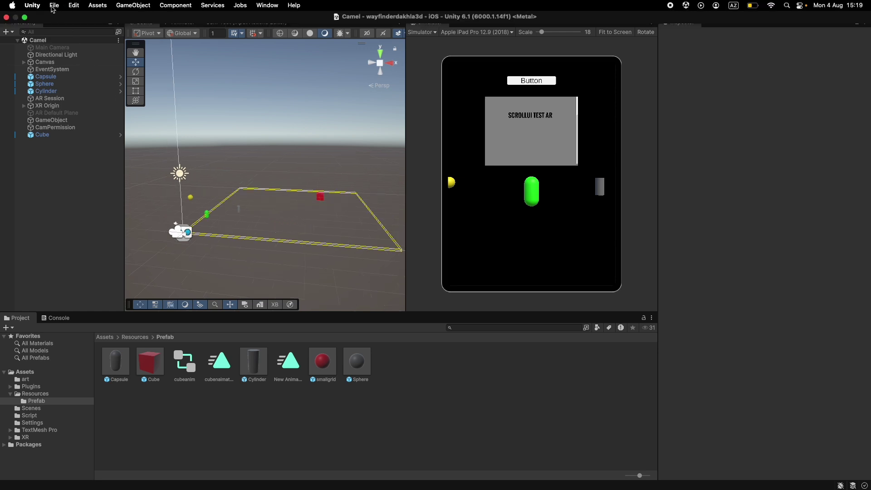
pyautogui.click(77, 6)
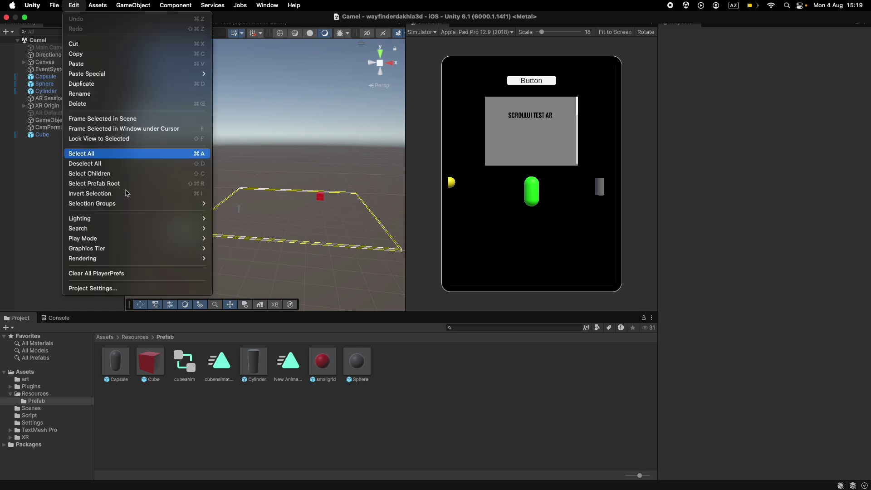
pyautogui.click(139, 288)
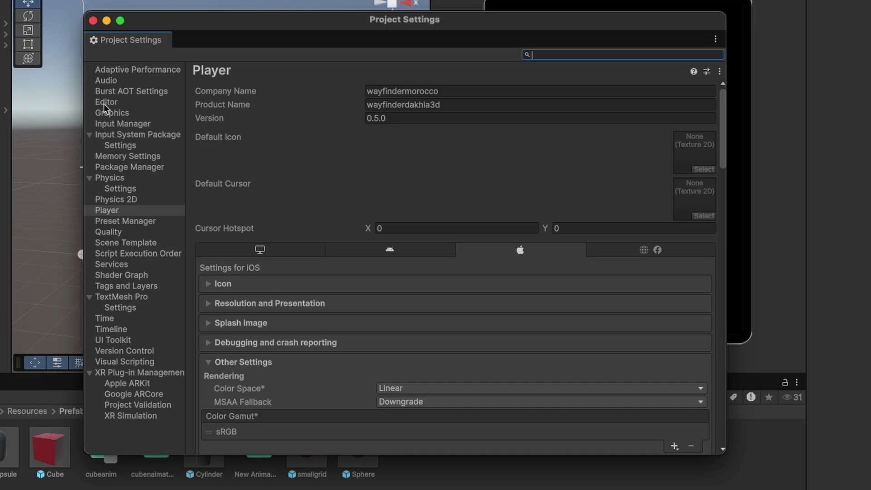
pyautogui.click(130, 372)
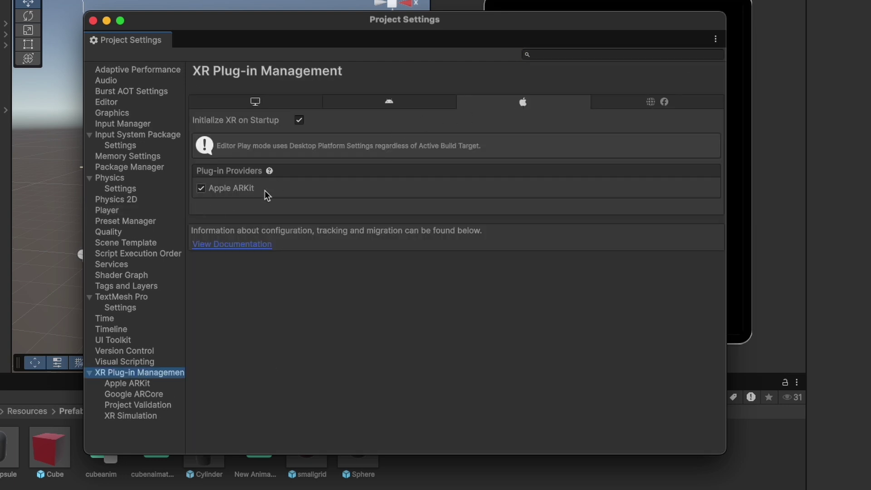
# Compare Android and iOS XR providers, ending on iOS with Apple ARKit enabled.
pyautogui.click(393, 101)
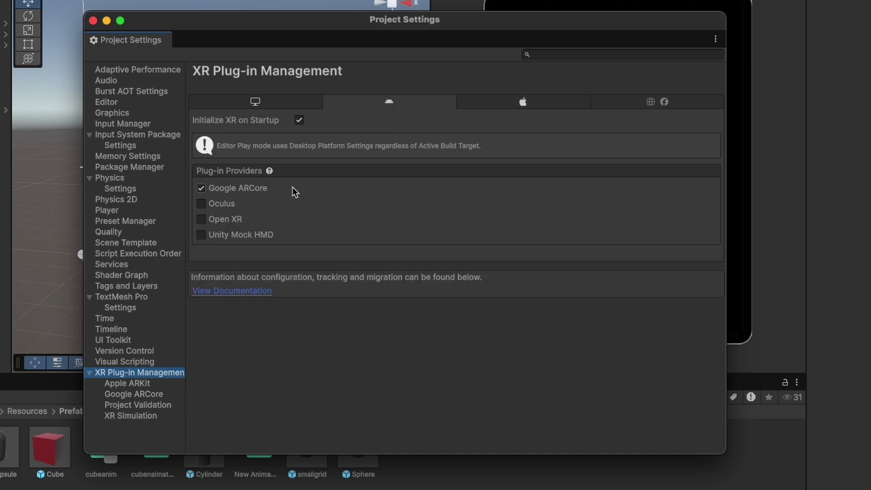
pyautogui.click(504, 106)
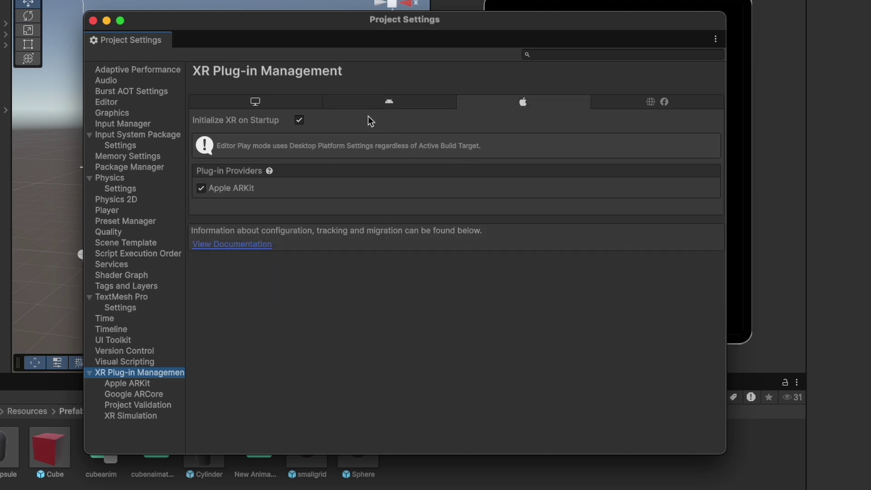
pyautogui.click(376, 100)
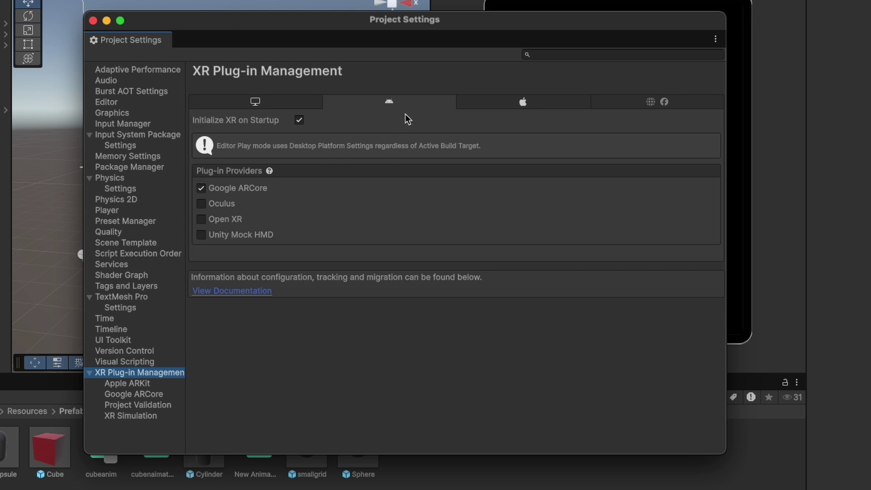
pyautogui.click(529, 104)
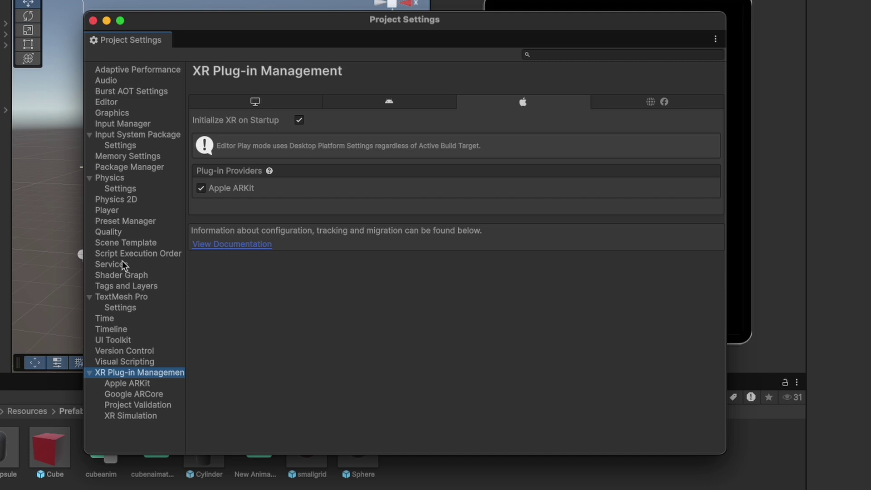
# Scroll the iOS Player Other Settings down to Supported URL schemes.
pyautogui.click(122, 210)
pyautogui.scroll(-5, 504, 307)
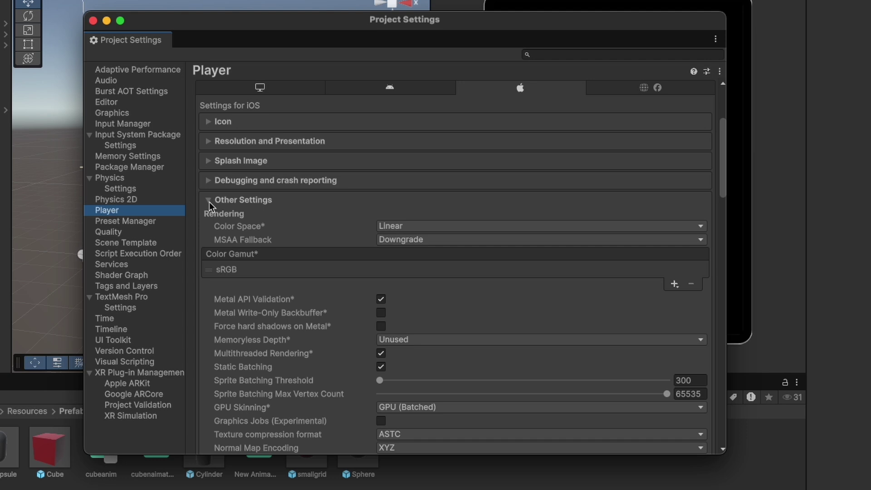
pyautogui.scroll(-5, 378, 300)
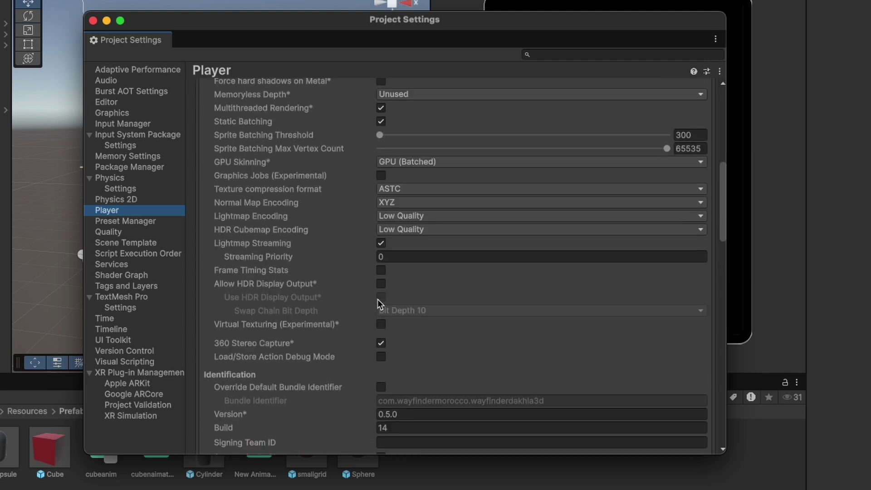
pyautogui.scroll(-3, 377, 299)
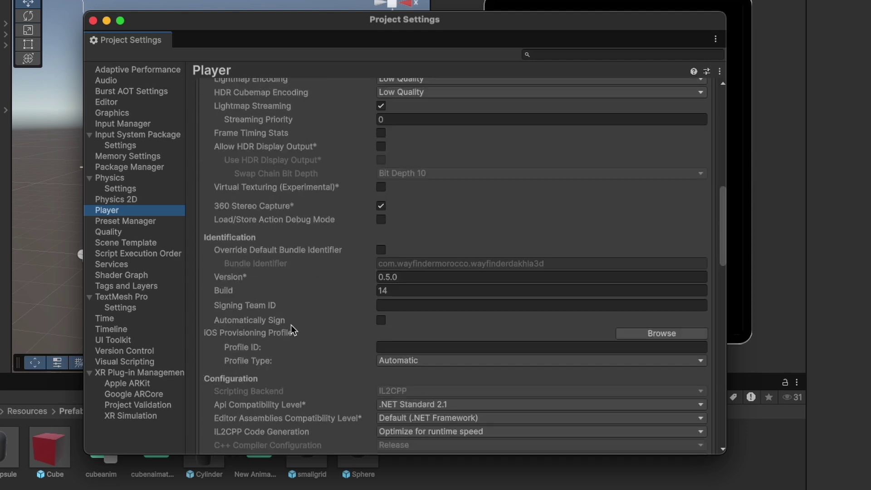
pyautogui.scroll(-4, 291, 325)
pyautogui.scroll(-4, 320, 325)
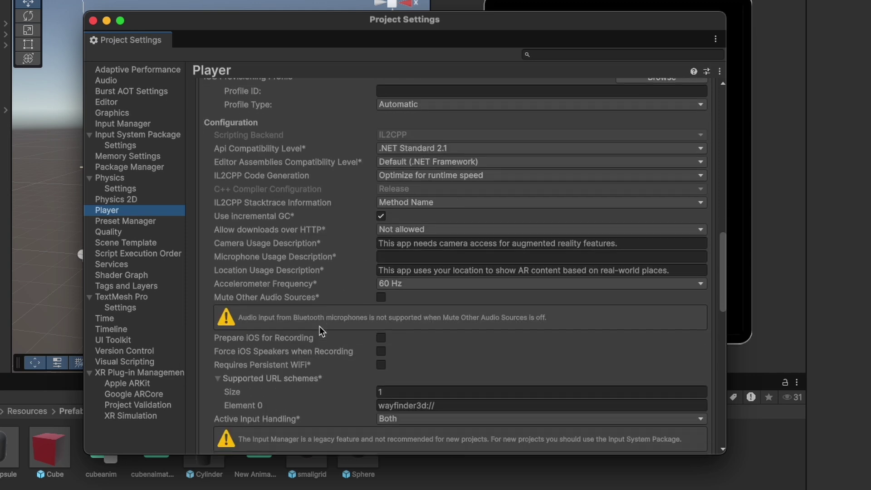
# Collapse and re-expand the wayfinder3d URL scheme list, then close Project Settings.
pyautogui.click(222, 280)
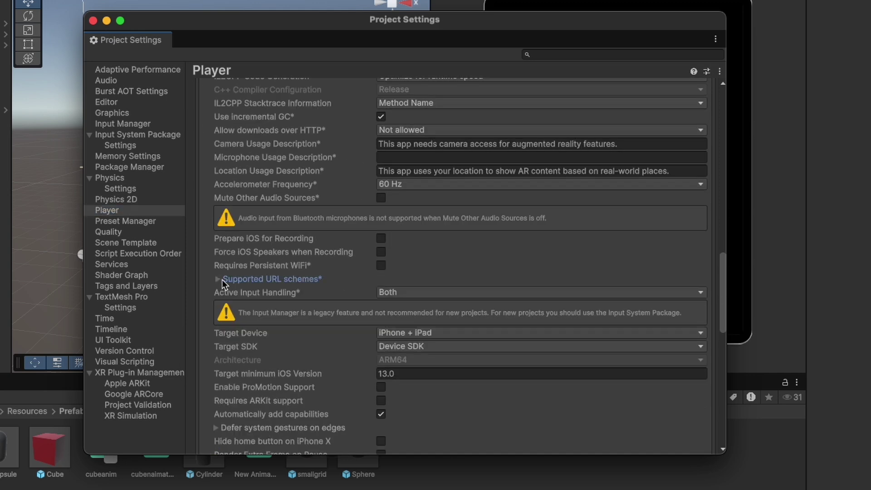
pyautogui.click(217, 279)
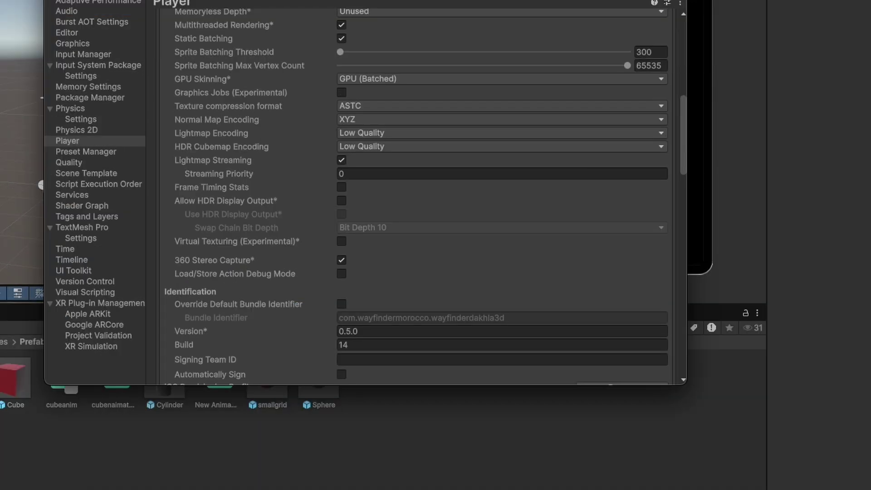
pyautogui.click(92, 20)
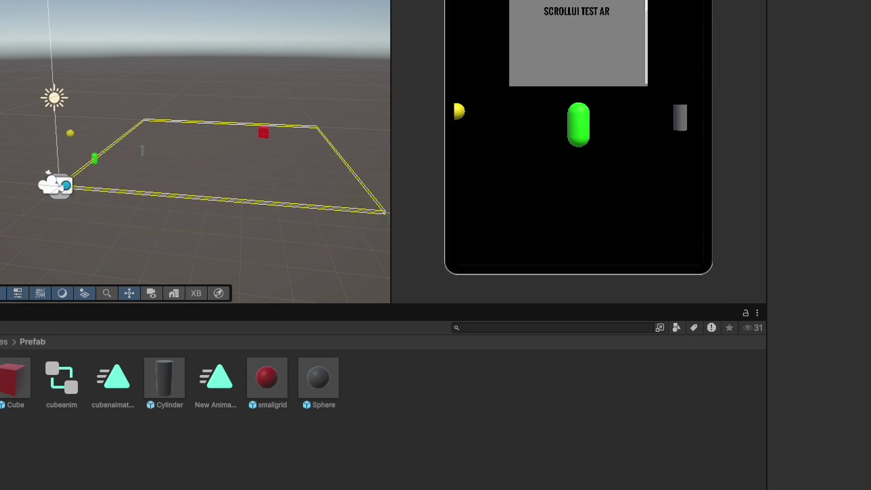
# Build the iOS project from the Build Profiles window.
pyautogui.press('super+shift+b')
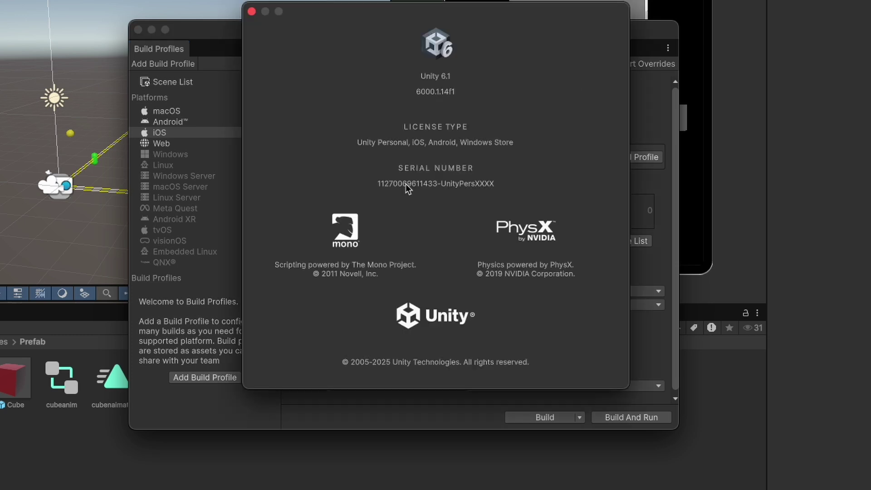
pyautogui.click(251, 11)
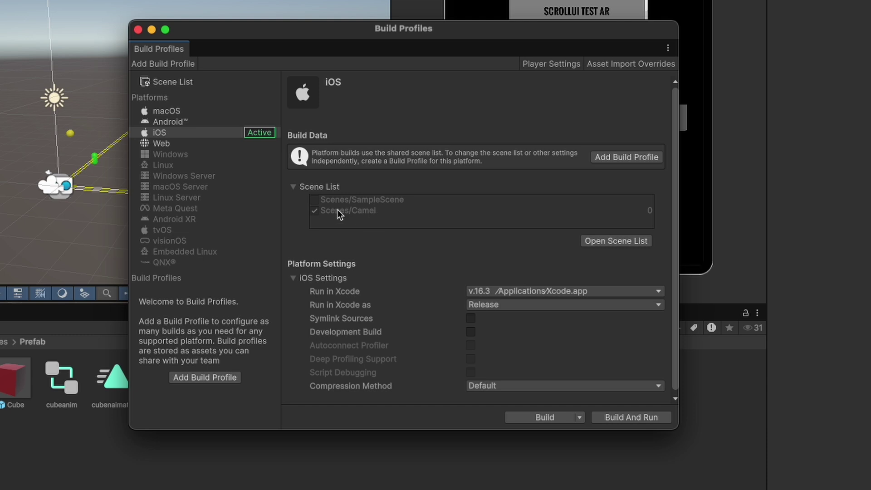
pyautogui.scroll(-1, 455, 269)
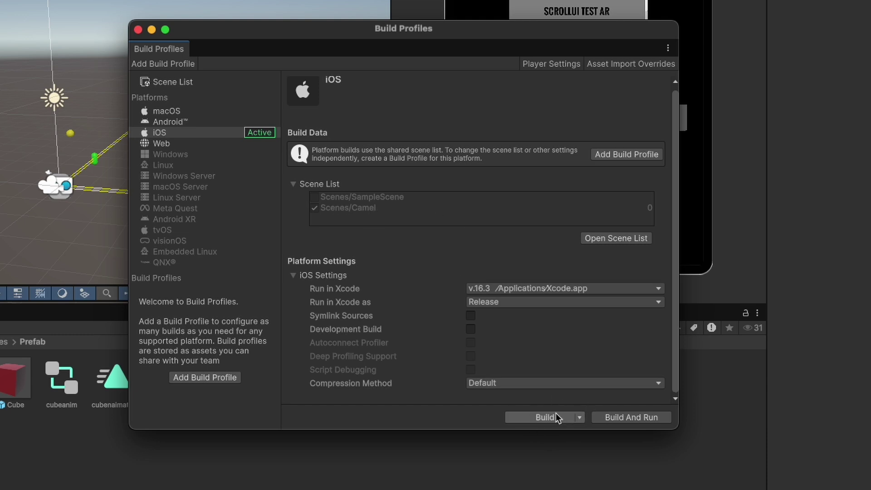
pyautogui.click(544, 417)
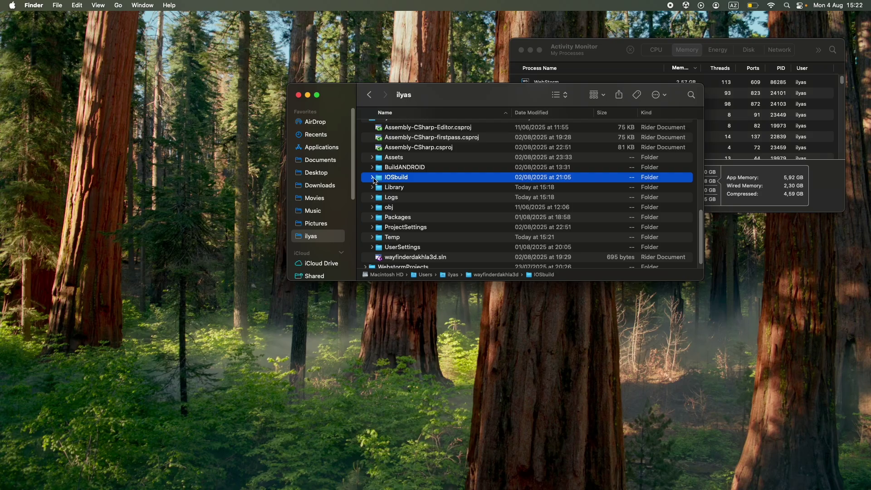
# Open Unity-iPhone.xcodeproj from the IOSbuild folder in Xcode.
pyautogui.click(372, 178)
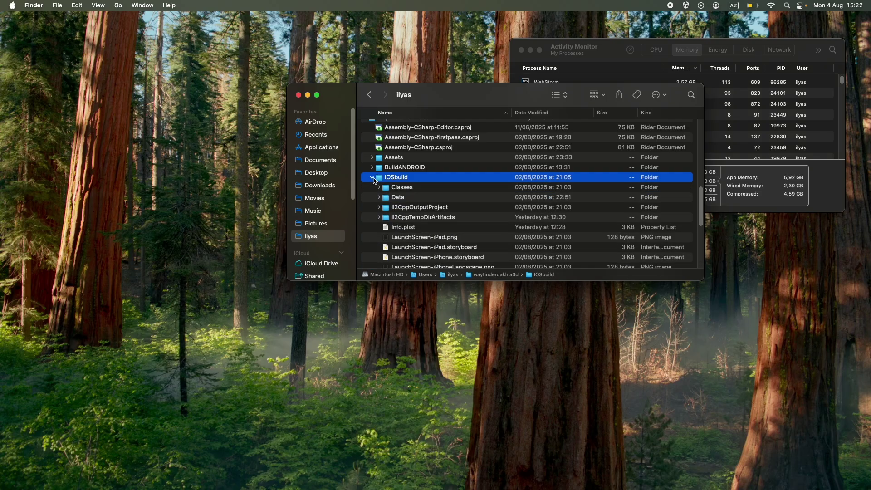
pyautogui.scroll(-5, 426, 208)
pyautogui.scroll(-3, 426, 208)
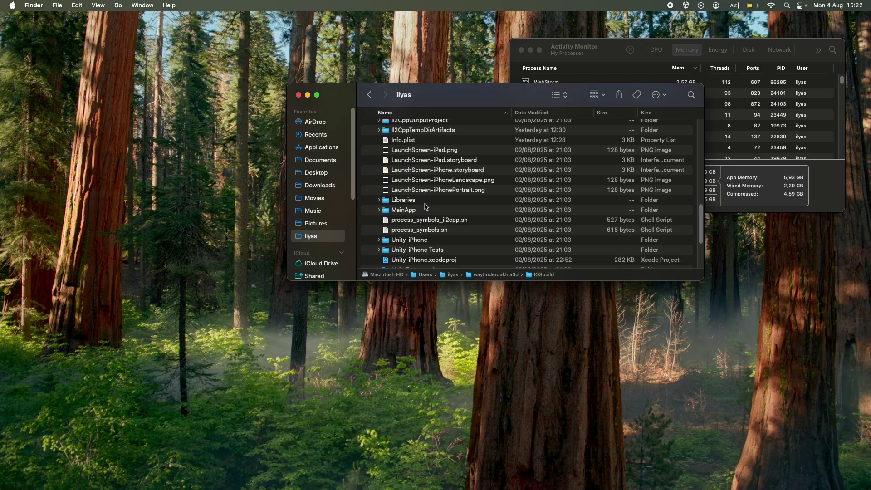
pyautogui.click(435, 228)
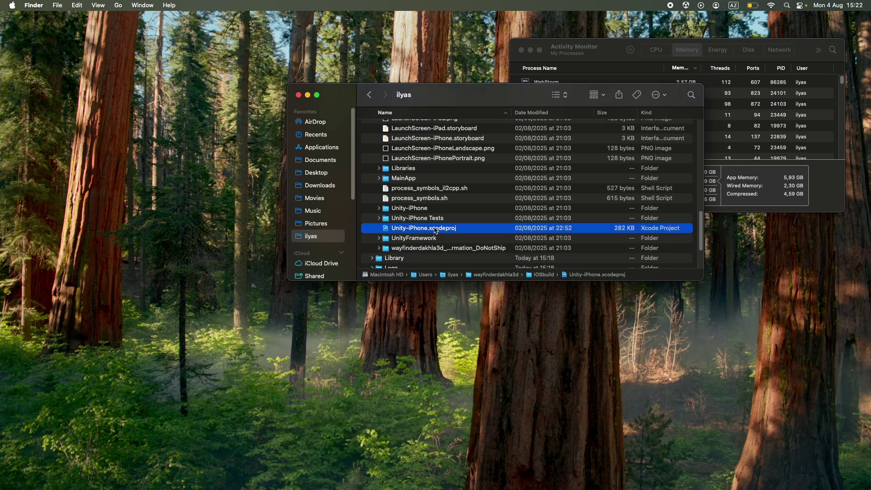
pyautogui.doubleClick(436, 229)
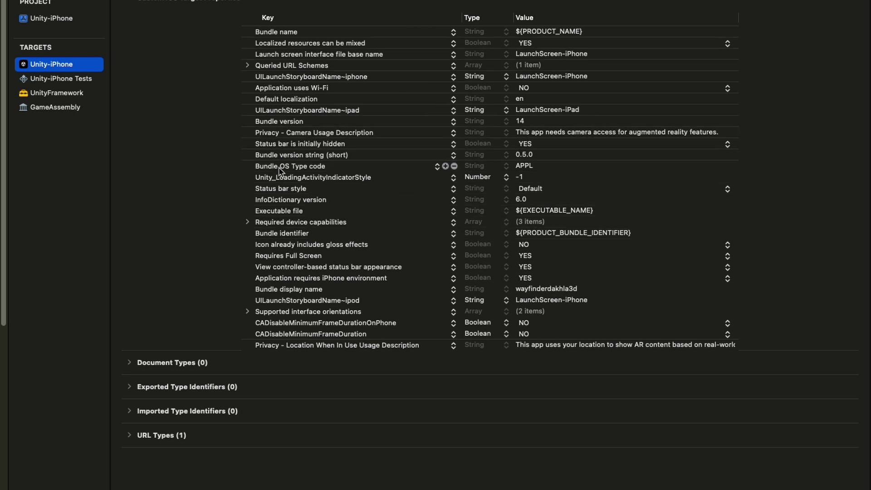
# Expand Queried URL Schemes and URL Types to show the wayfinder3d entries.
pyautogui.click(248, 66)
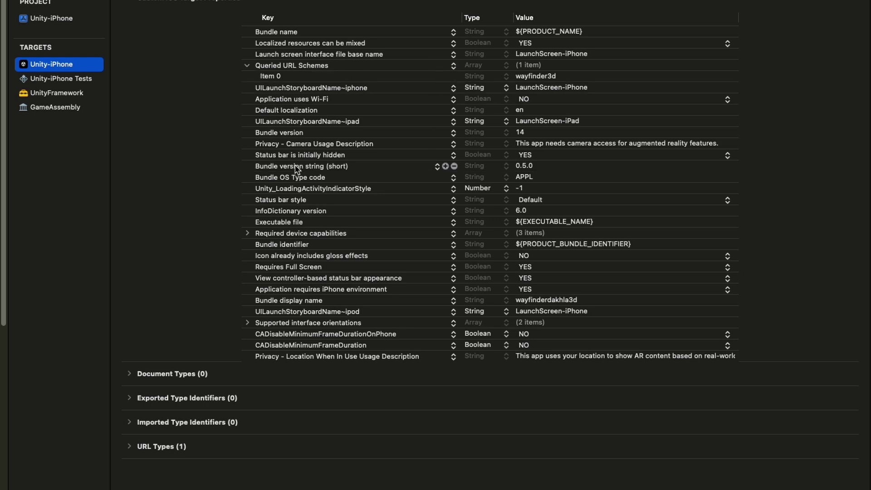
pyautogui.scroll(-5, 204, 318)
pyautogui.click(141, 308)
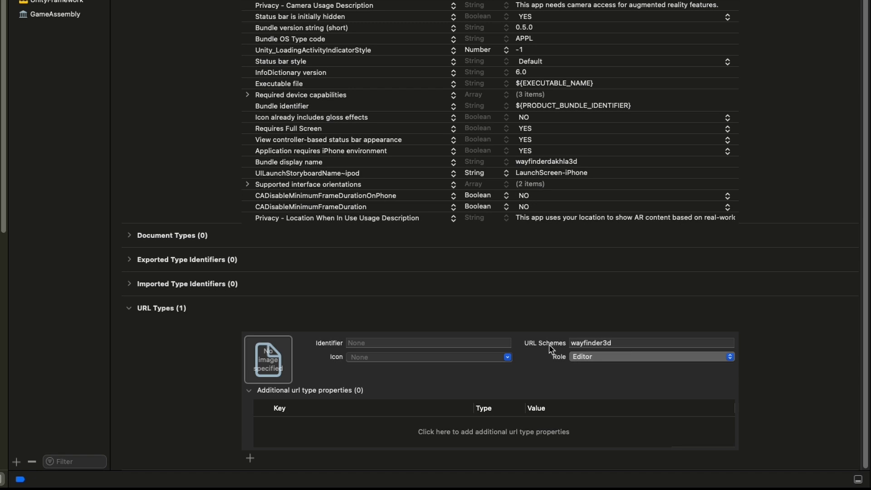
pyautogui.scroll(2, 284, 72)
# Keep the connected iPhone as run destination and switch back to the Unity editor.
pyautogui.click(310, 11)
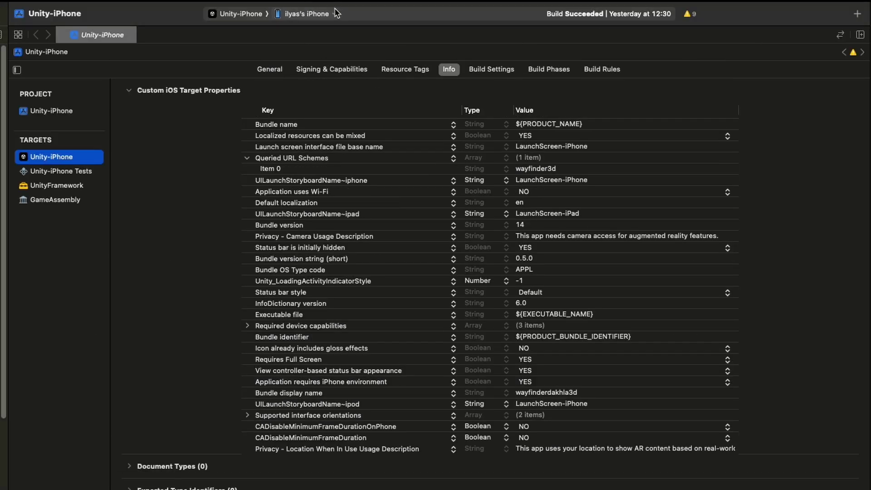
pyautogui.click(335, 13)
pyautogui.click(428, 39)
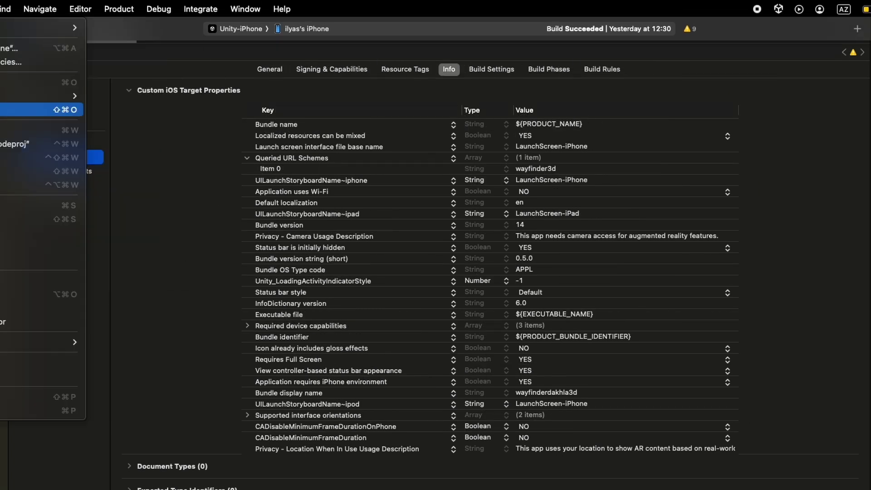
pyautogui.hotkey('ctrl', 'Left')
pyautogui.hotkey('ctrl', 'Left')
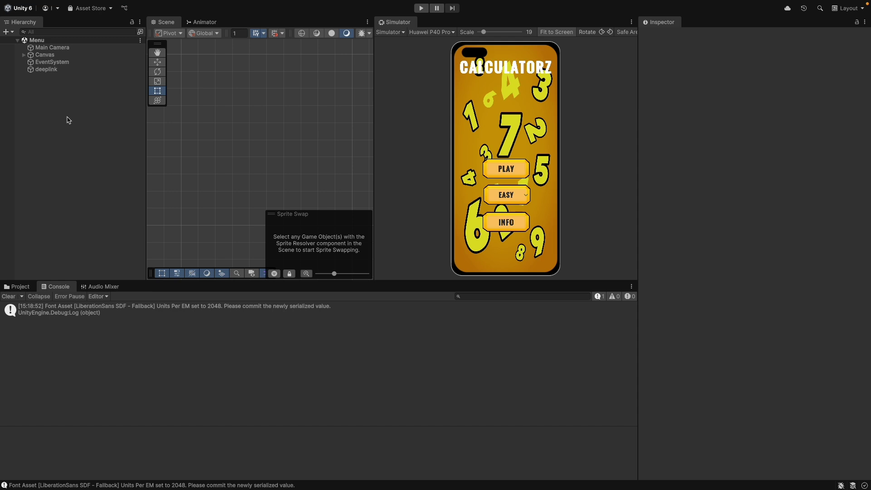
# Show the Project assets tab and open Project Settings on the Player page.
pyautogui.moveTo(54, 3)
pyautogui.click(16, 286)
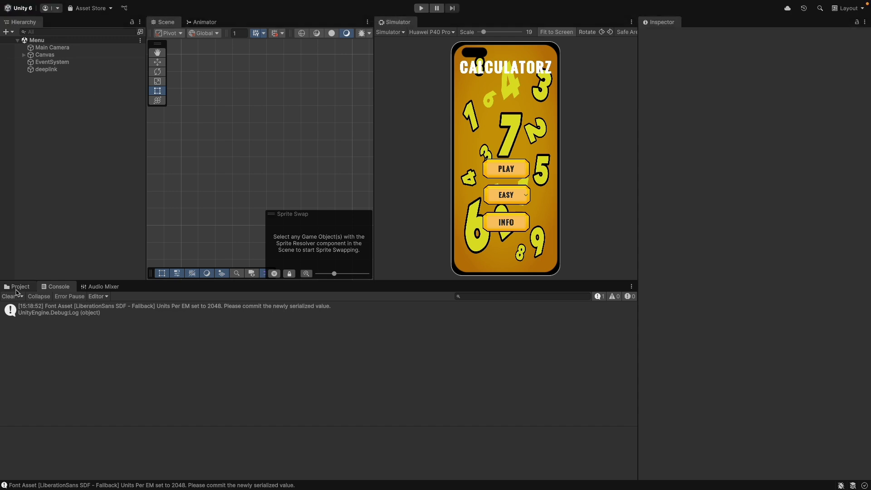
pyautogui.moveTo(86, 1)
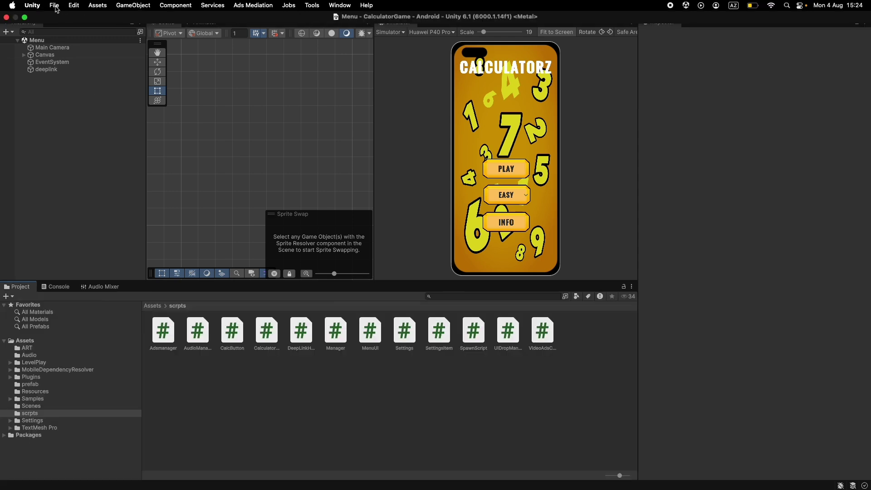
pyautogui.click(74, 6)
pyautogui.click(122, 289)
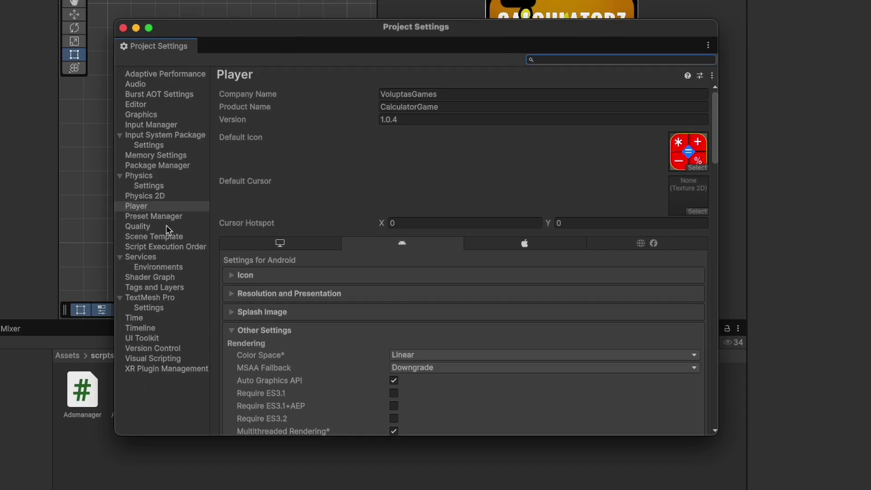
# Verify Custom Main Manifest in Android Publishing Settings, then close settings and expand Plugins.
pyautogui.click(231, 331)
pyautogui.click(235, 349)
pyautogui.scroll(-1, 336, 349)
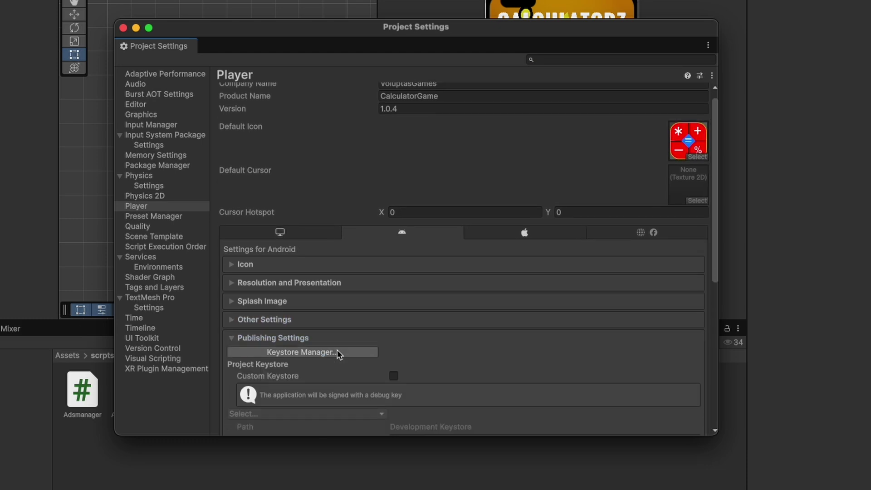
pyautogui.scroll(-10, 337, 350)
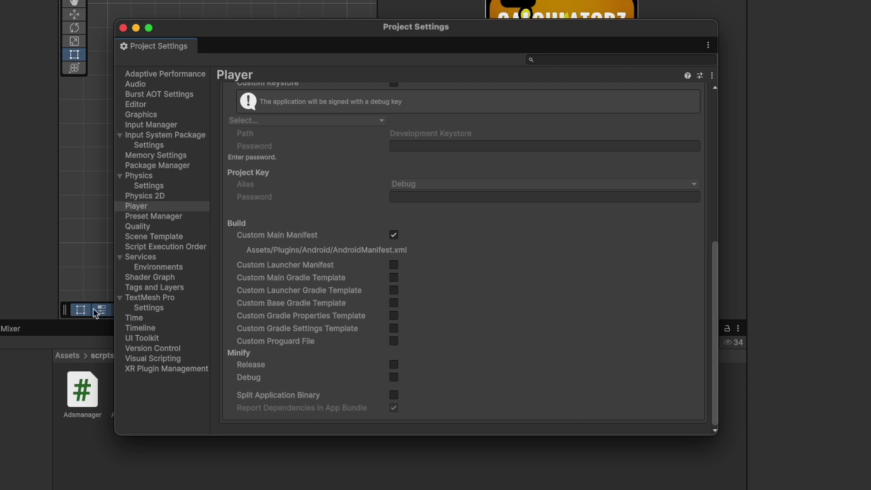
pyautogui.click(123, 28)
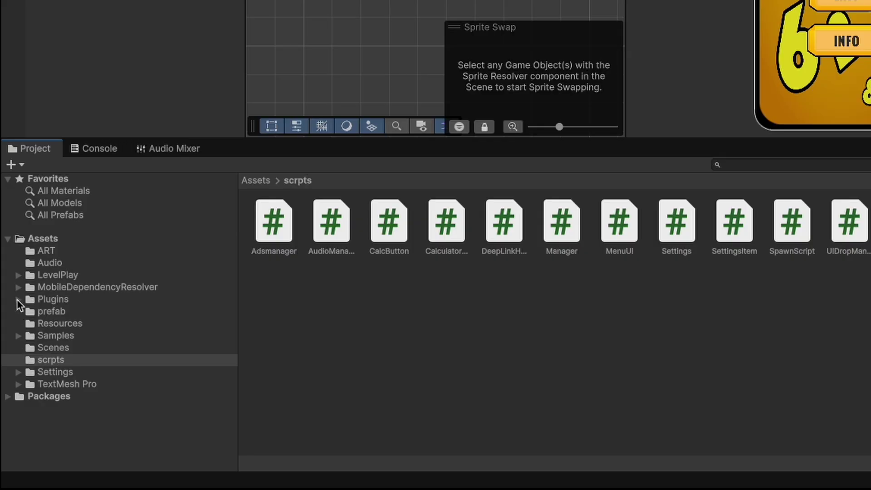
pyautogui.click(18, 299)
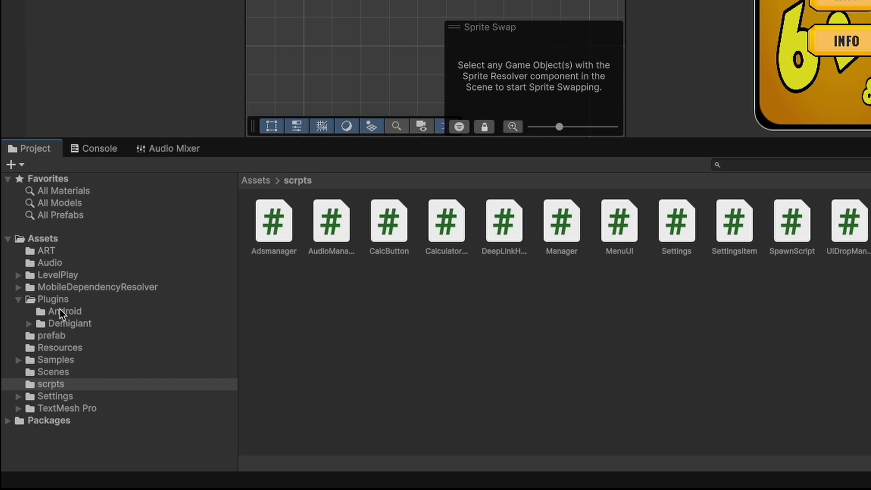
# Browse Plugins/Android, select AndroidManifest.xml, and reveal the Android folder in Finder.
pyautogui.click(69, 322)
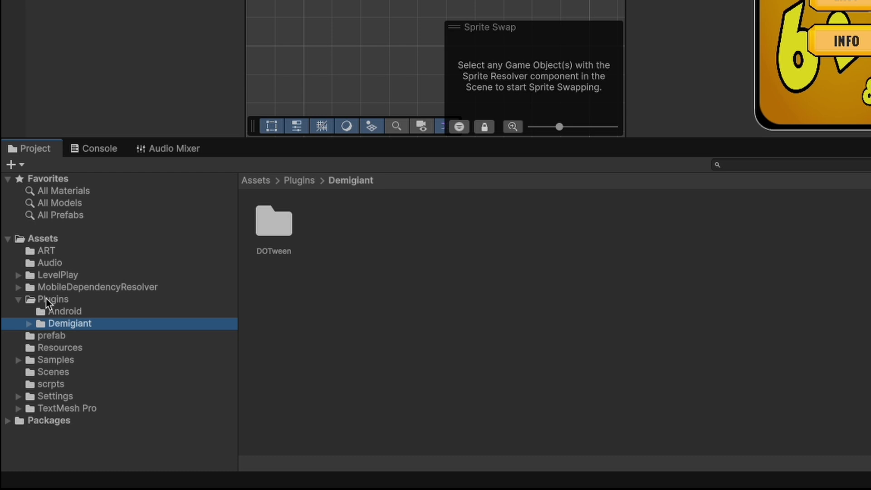
pyautogui.click(66, 312)
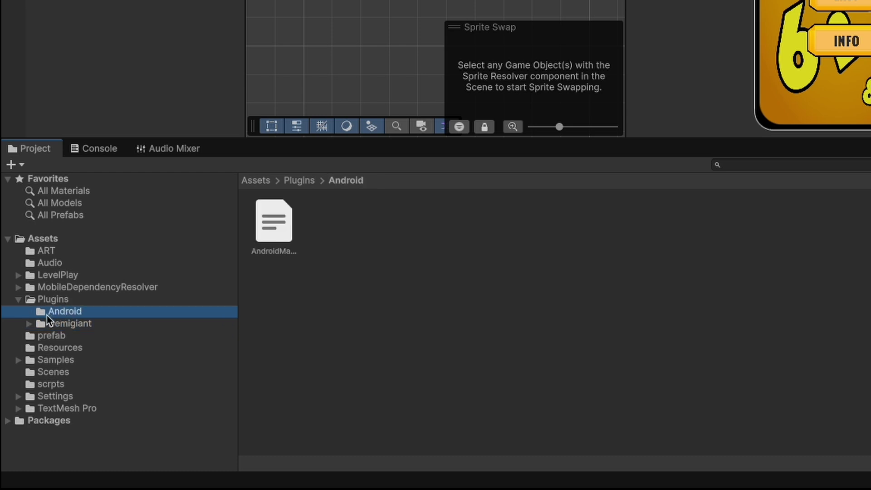
pyautogui.click(273, 226)
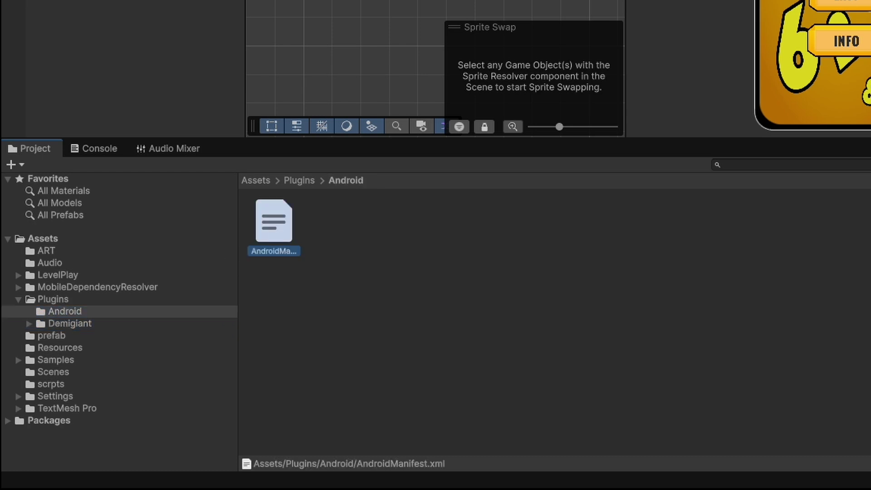
pyautogui.rightClick(69, 312)
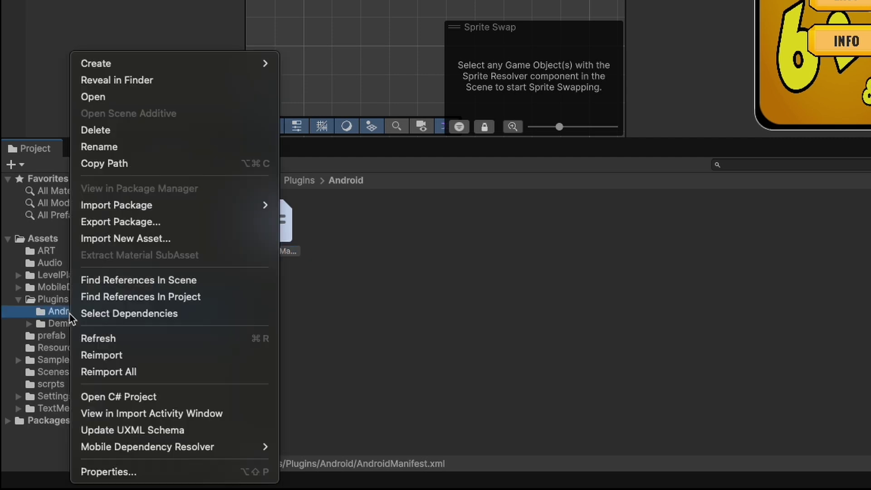
pyautogui.click(142, 82)
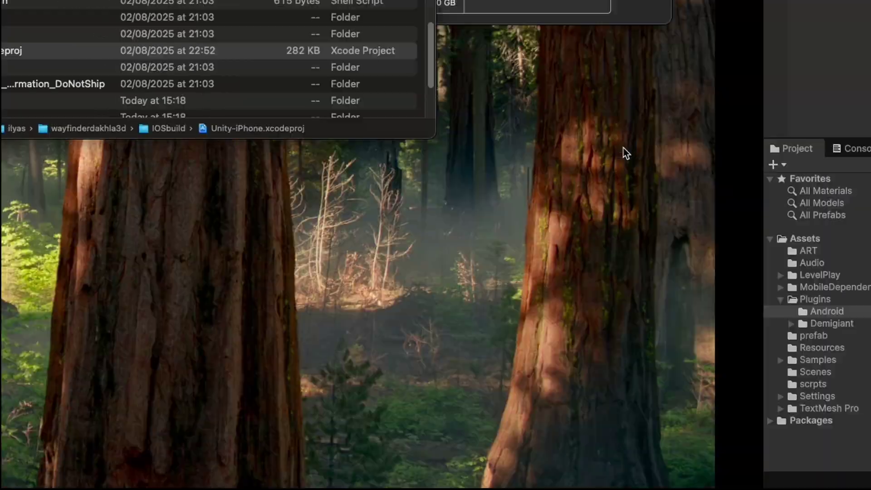
# Open AndroidManifest.xml with Visual Studio Code from Finder's Open With menu.
pyautogui.rightClick(360, 260)
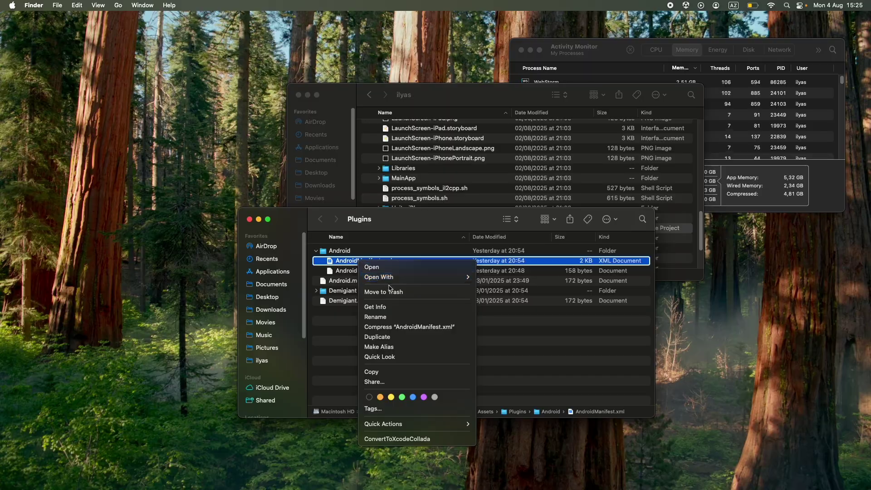
pyautogui.moveTo(415, 277)
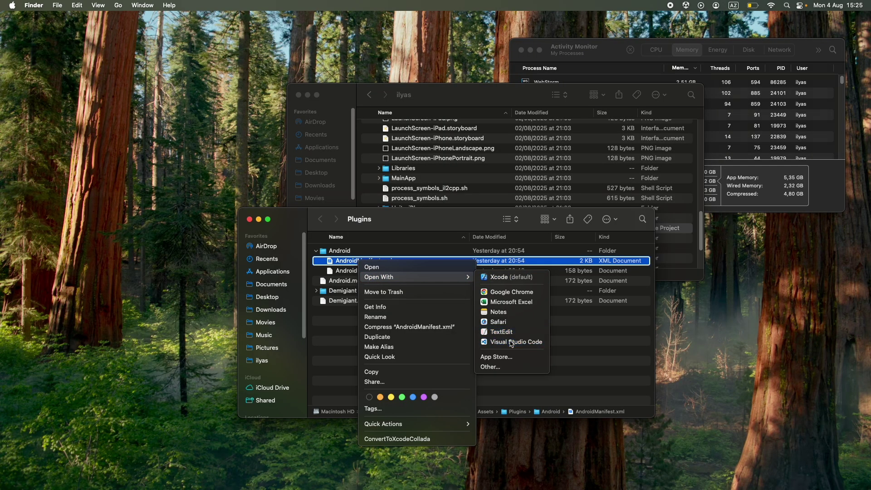
pyautogui.click(516, 341)
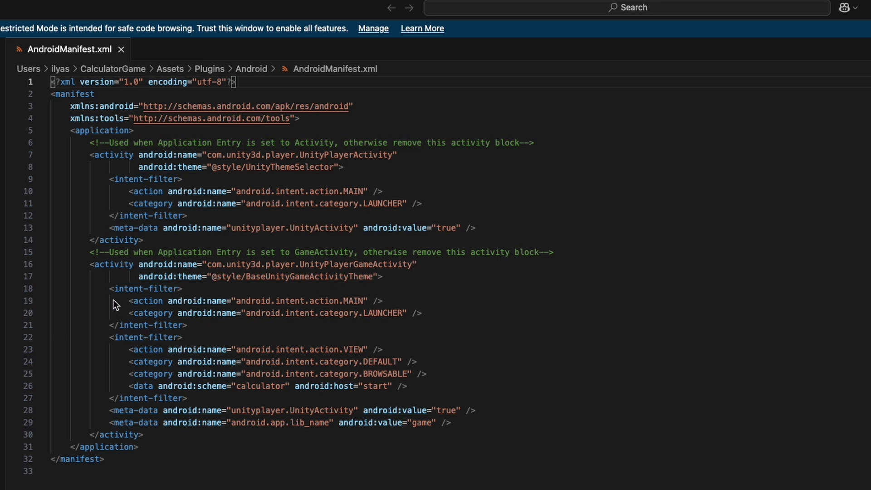
# Select the deep-link intent-filter block on lines 22–27 of AndroidManifest.xml.
pyautogui.click(109, 337)
pyautogui.moveTo(109, 337); pyautogui.dragTo(210, 395)
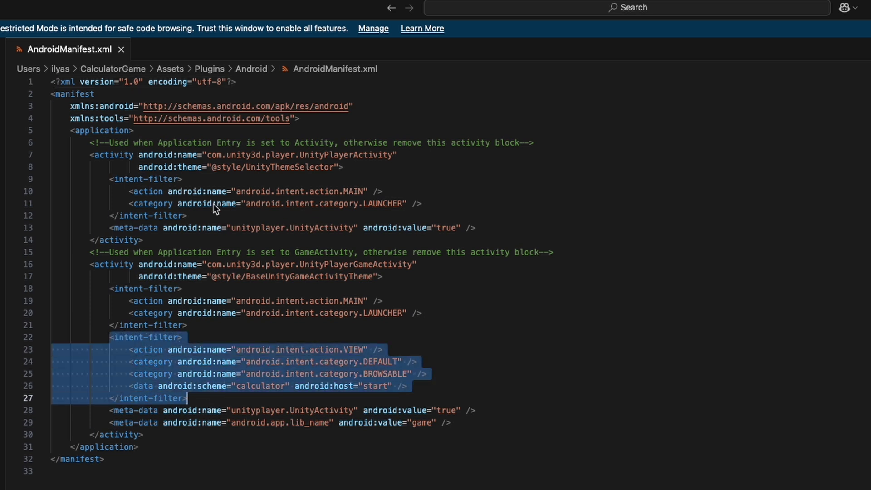
pyautogui.click(191, 215)
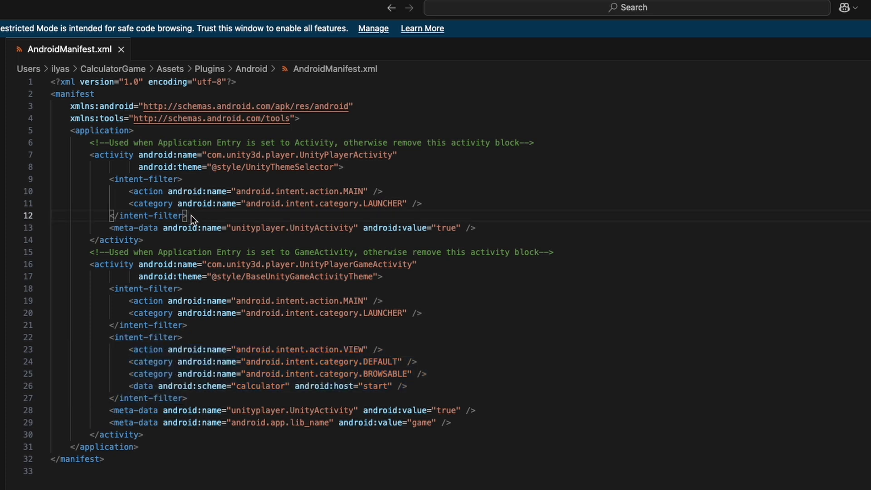
pyautogui.click(194, 398)
pyautogui.moveTo(109, 340); pyautogui.dragTo(181, 399)
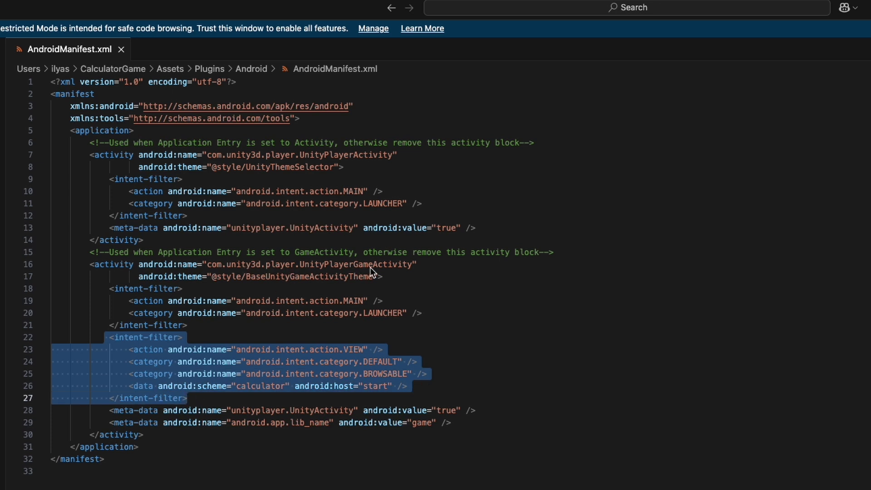
pyautogui.click(208, 401)
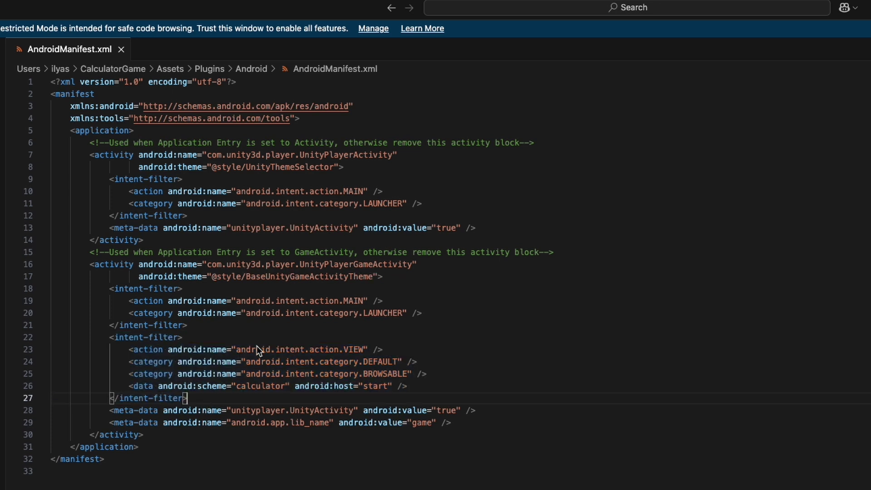
# Highlight the VIEW action, DEFAULT and BROWSABLE category lines, and the data line.
pyautogui.moveTo(120, 350); pyautogui.dragTo(382, 349)
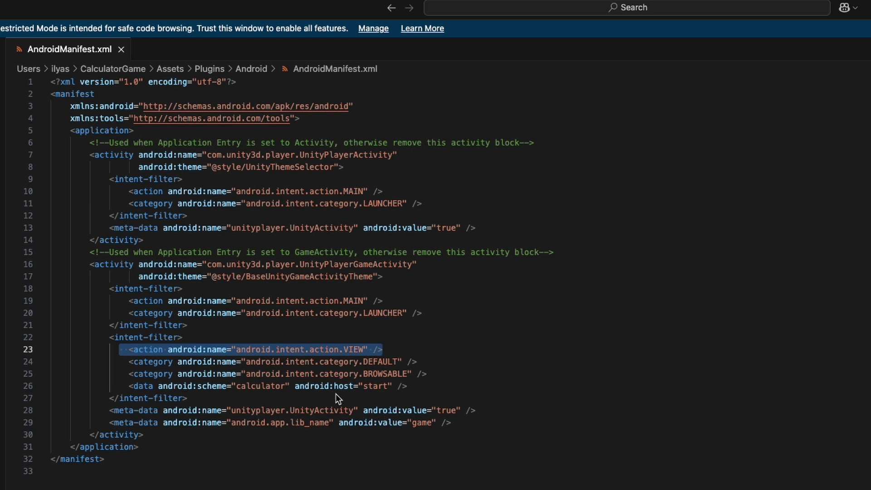
pyautogui.moveTo(128, 361); pyautogui.dragTo(416, 362)
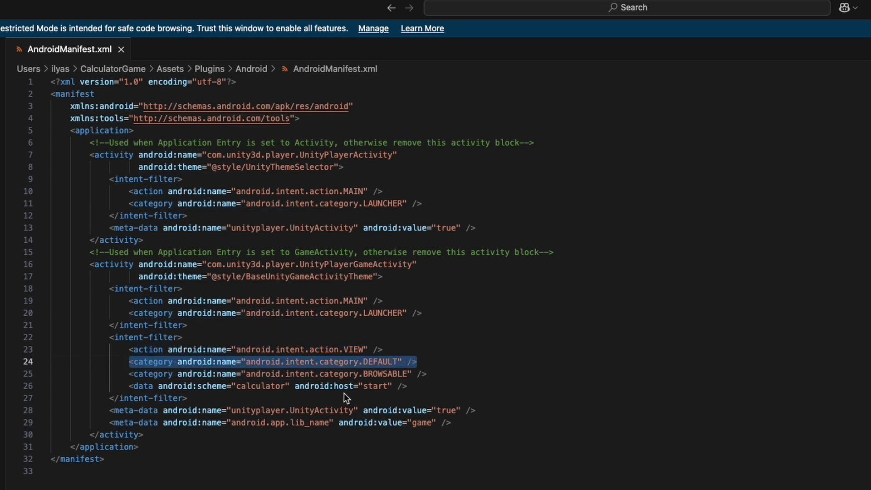
pyautogui.moveTo(124, 374); pyautogui.dragTo(429, 374)
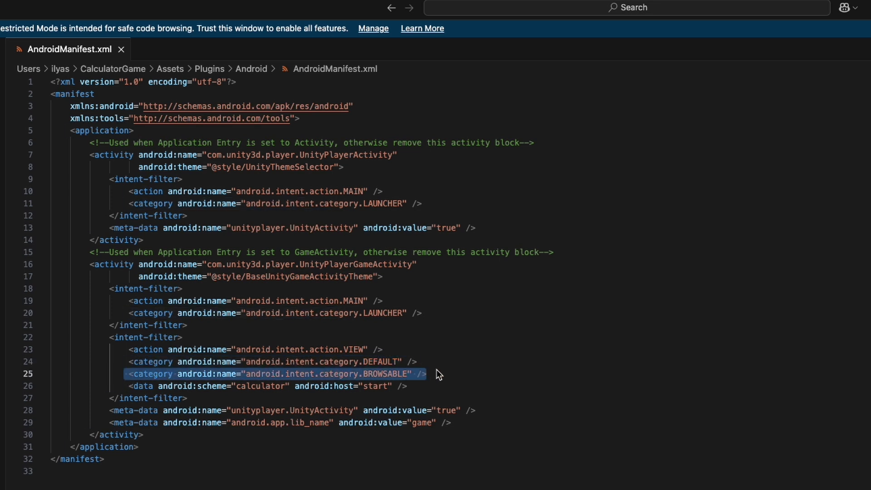
pyautogui.click(436, 371)
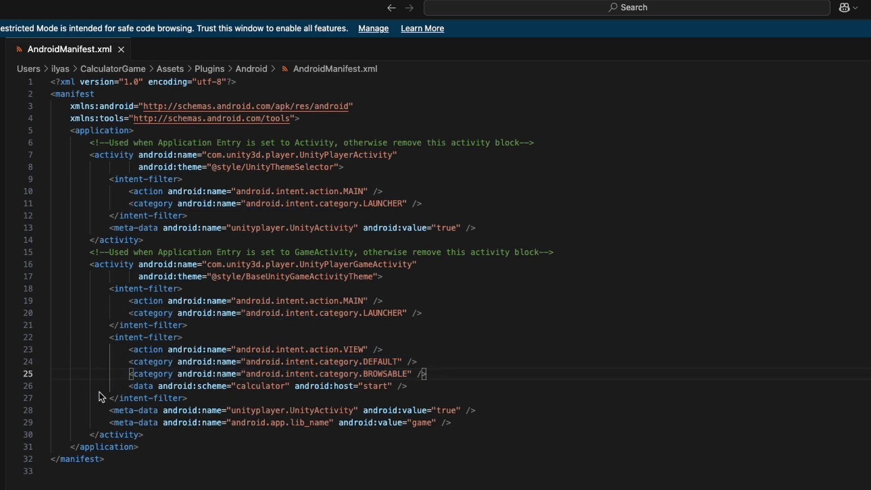
pyautogui.moveTo(123, 385); pyautogui.dragTo(429, 390)
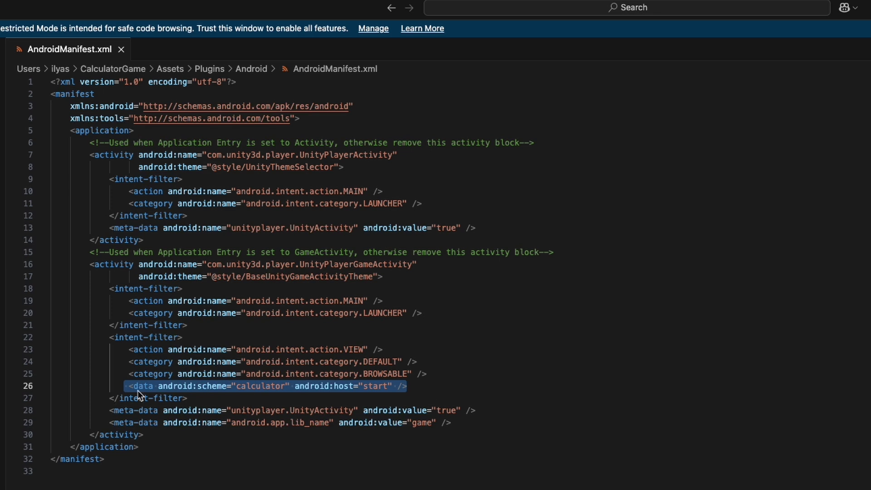
pyautogui.click(212, 398)
# Point out the scheme 'calculator' and host 'start' values, then quit Visual Studio Code.
pyautogui.click(158, 385)
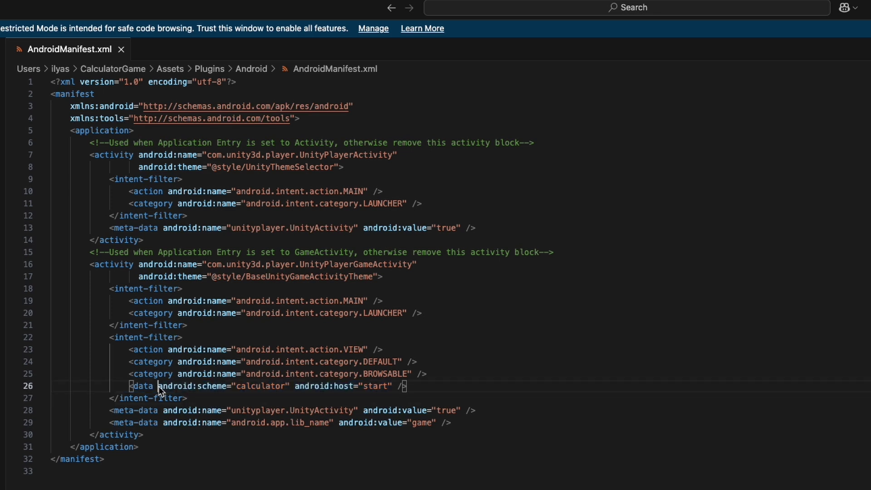
pyautogui.moveTo(158, 386); pyautogui.dragTo(262, 389)
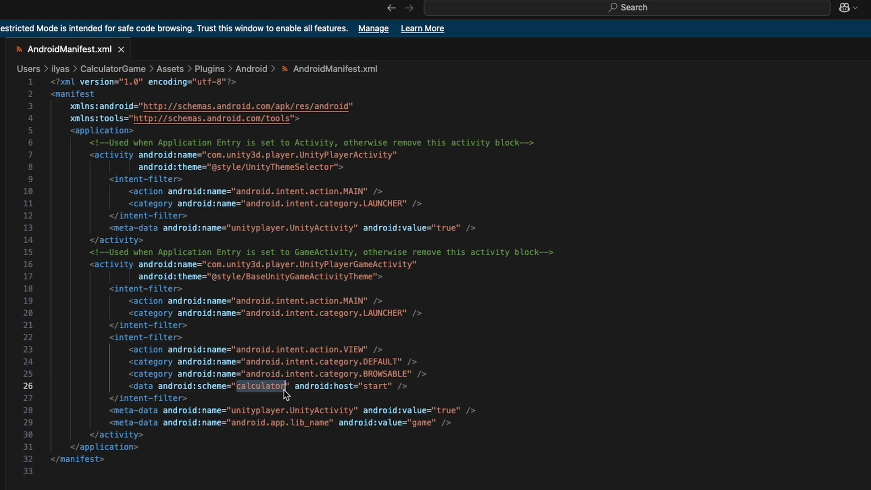
pyautogui.click(429, 387)
pyautogui.click(389, 386)
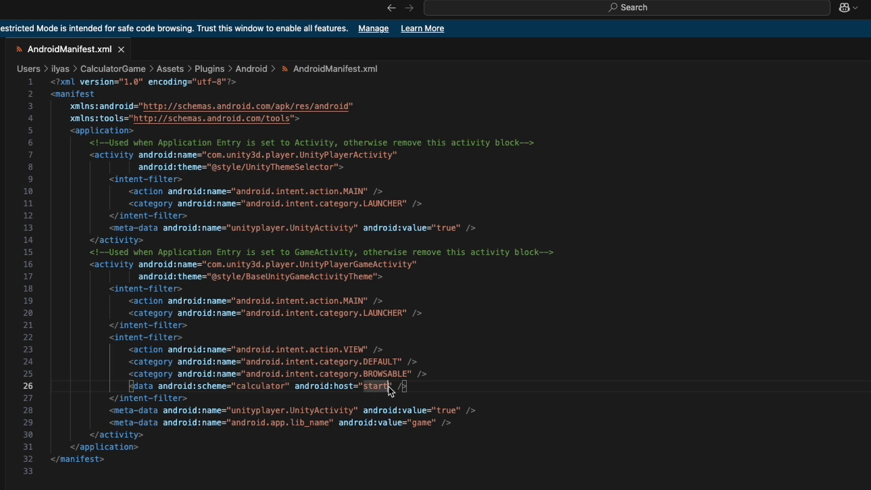
pyautogui.click(418, 386)
pyautogui.click(374, 385)
pyautogui.click(418, 385)
pyautogui.click(21, 4)
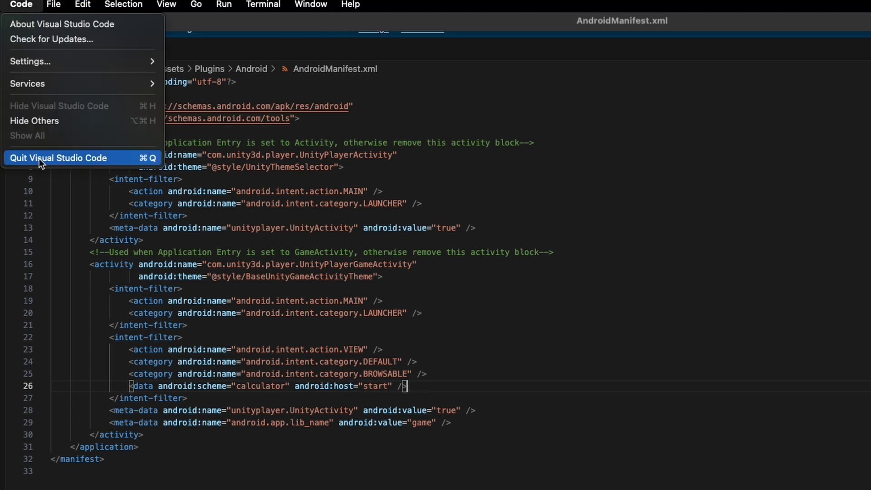
pyautogui.click(39, 159)
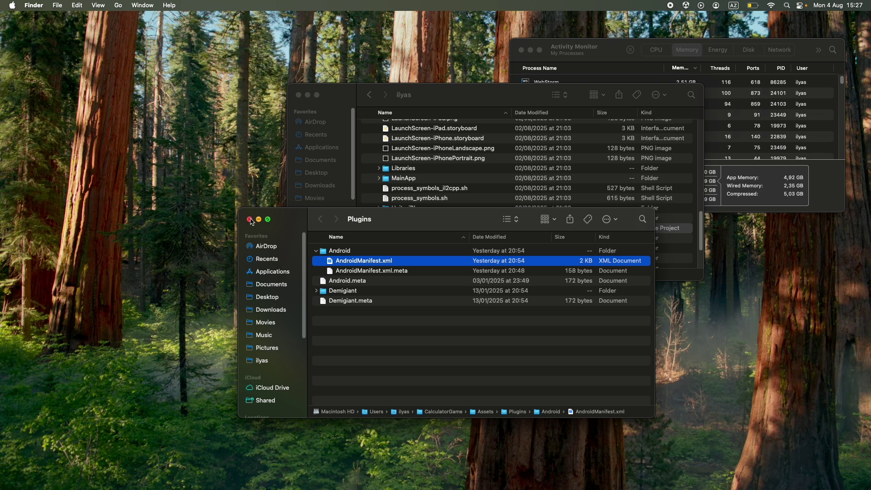
# Close both Finder windows and switch back to the Unity editor's full-screen space.
pyautogui.click(250, 220)
pyautogui.click(298, 95)
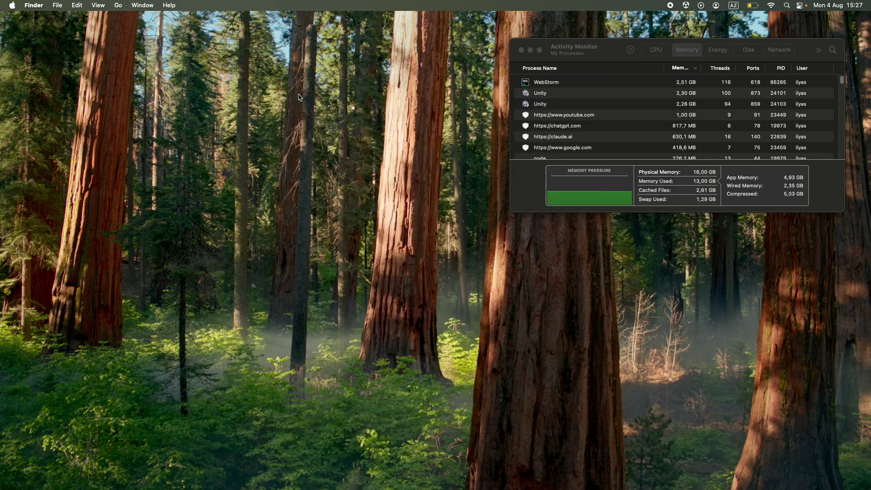
pyautogui.hotkey('ctrl', 'Right')
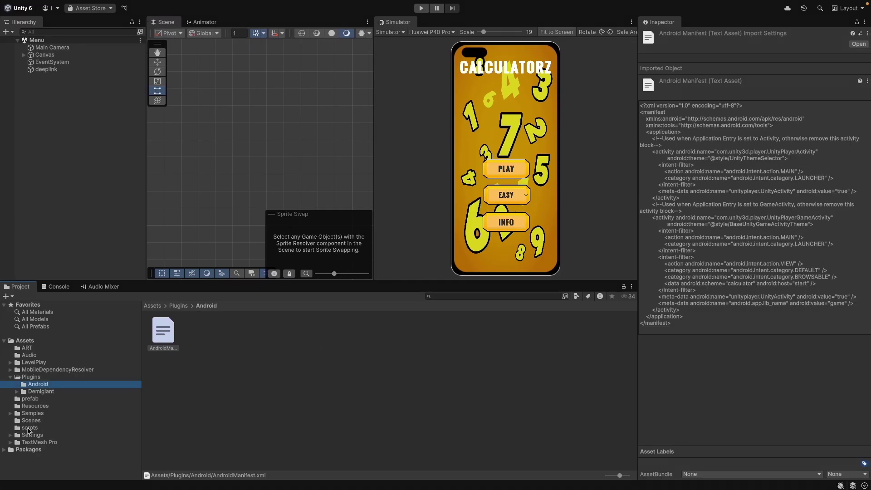
# Check Canvas and deeplink in the Hierarchy, then open DeepLinkHandler from the scrpts folder.
pyautogui.click(27, 428)
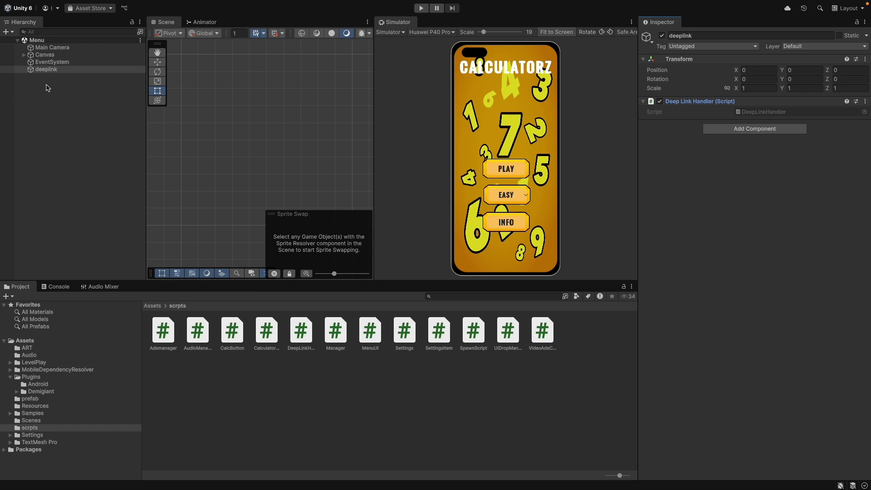
pyautogui.click(43, 54)
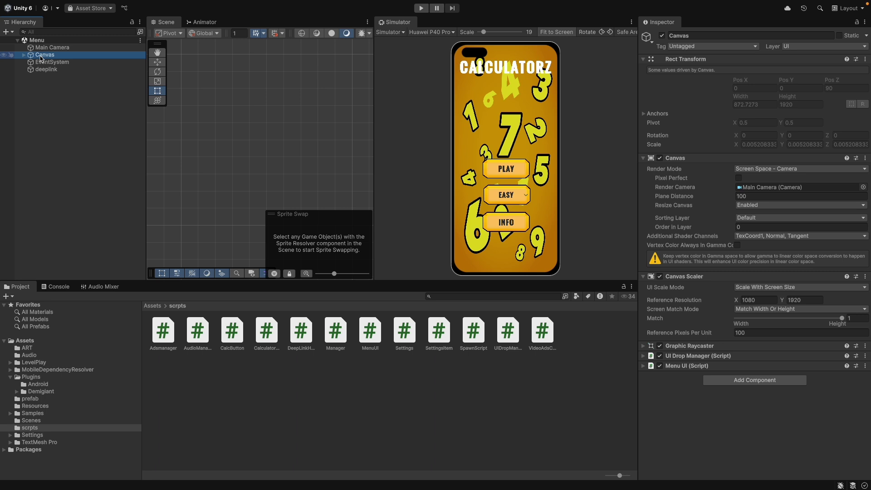
pyautogui.click(45, 69)
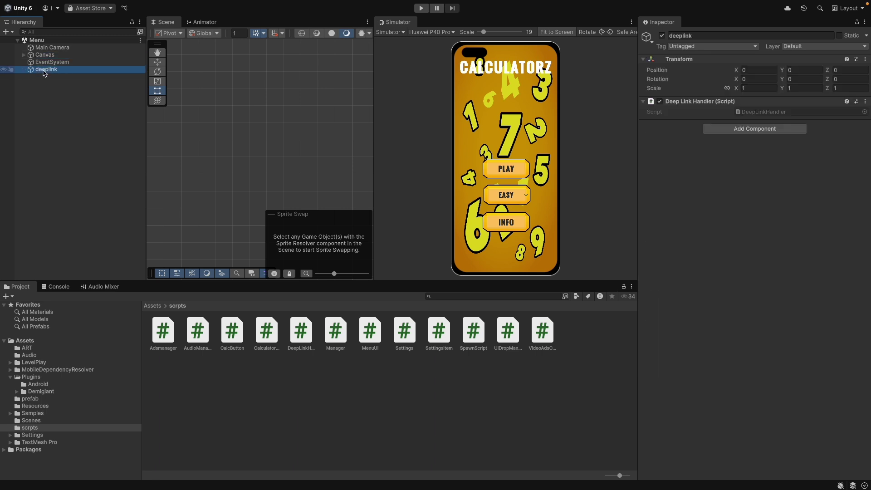
pyautogui.click(304, 334)
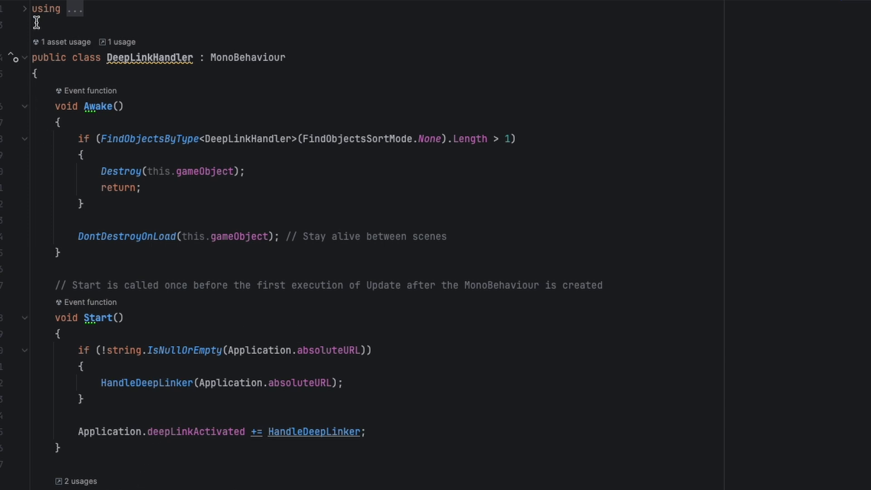
# Expand the using directives and highlight the whole Awake method.
pyautogui.click(25, 9)
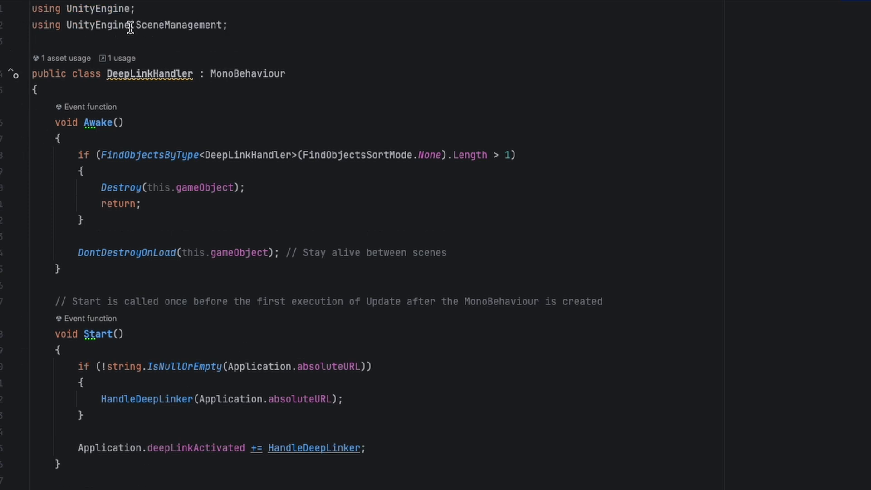
pyautogui.click(235, 24)
pyautogui.moveTo(54, 120); pyautogui.dragTo(60, 269)
pyautogui.click(60, 269)
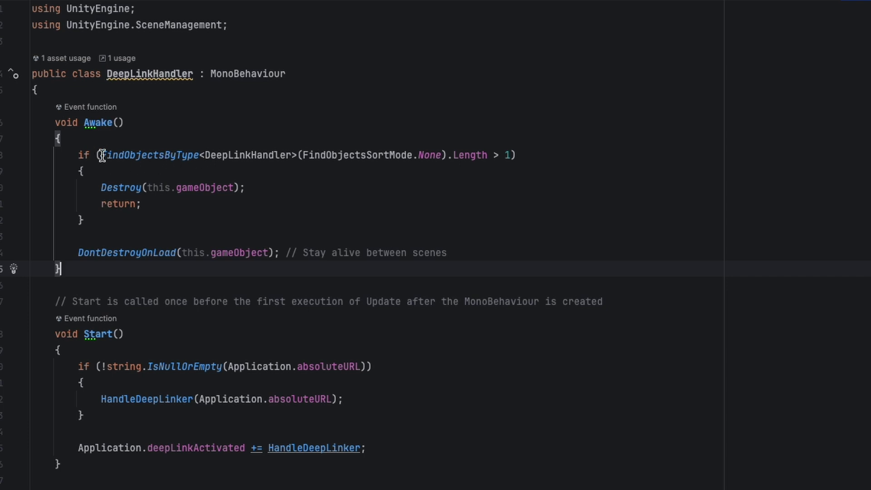
# Highlight the FindObjectsByType call, its DeepLinkHandler type argument, and FindObjectsSortMode.None.
pyautogui.moveTo(100, 155); pyautogui.dragTo(198, 155)
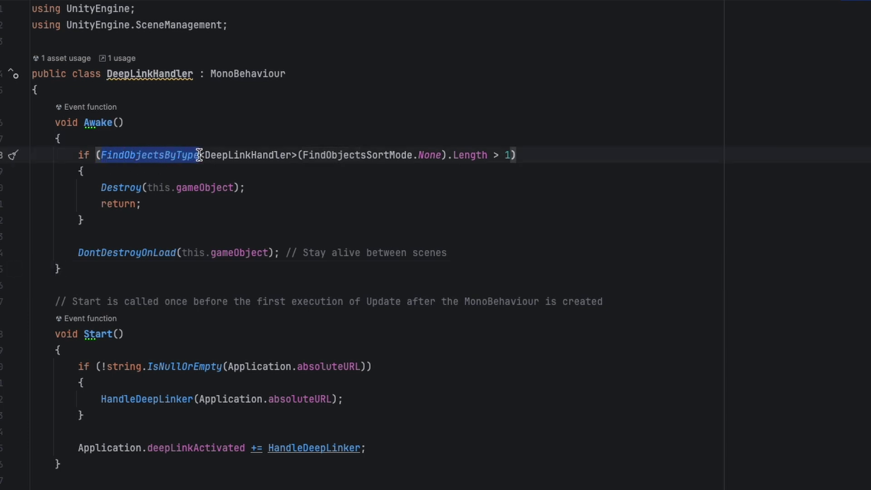
pyautogui.click(141, 137)
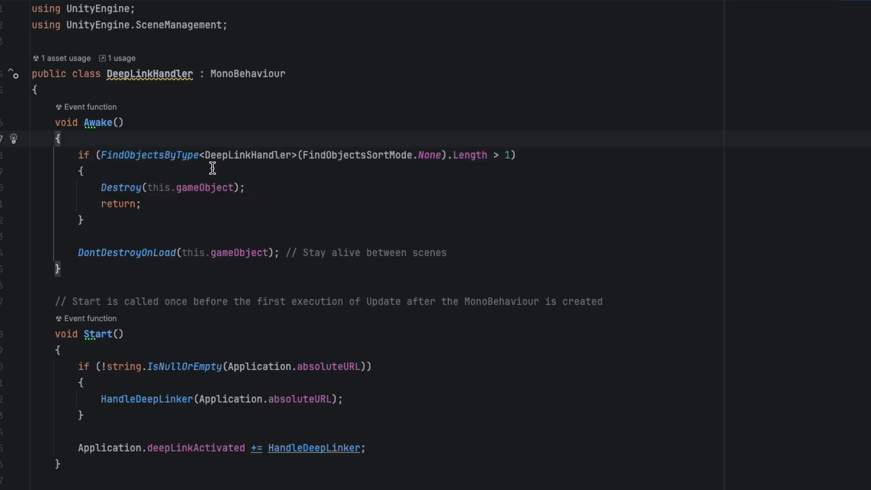
pyautogui.moveTo(204, 155); pyautogui.dragTo(293, 154)
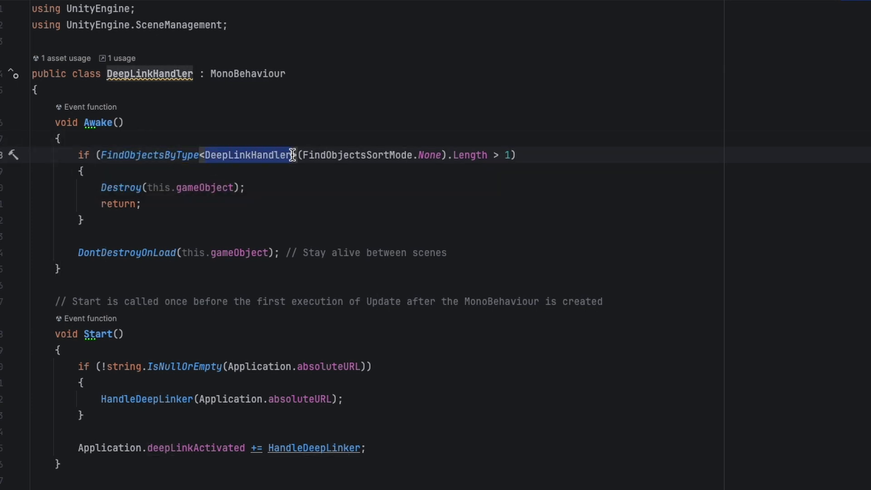
pyautogui.click(171, 207)
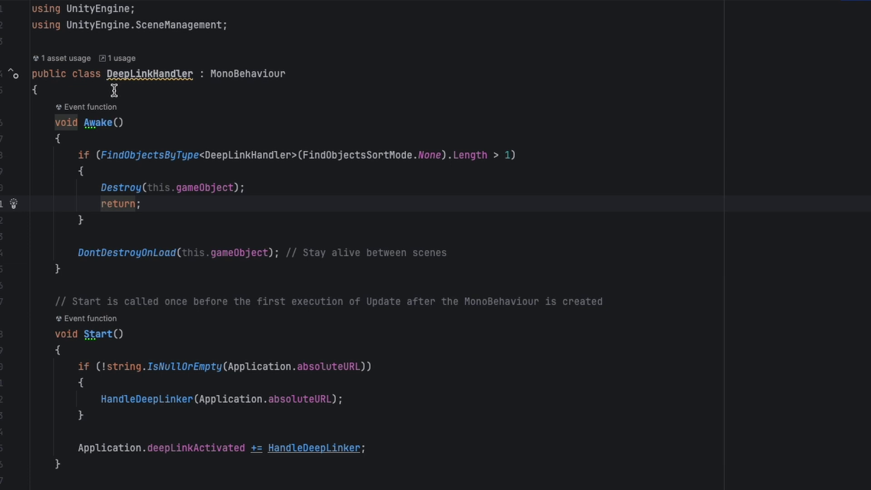
pyautogui.moveTo(107, 74); pyautogui.dragTo(194, 73)
pyautogui.click(272, 187)
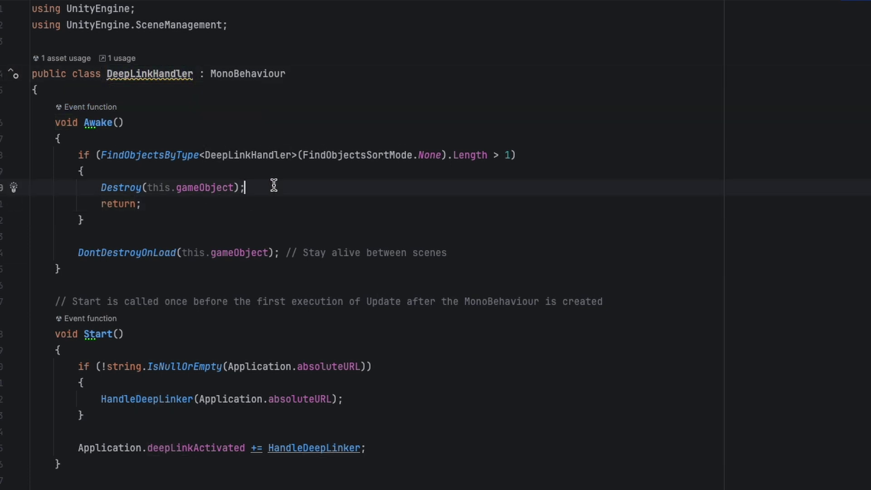
pyautogui.moveTo(203, 155); pyautogui.dragTo(440, 157)
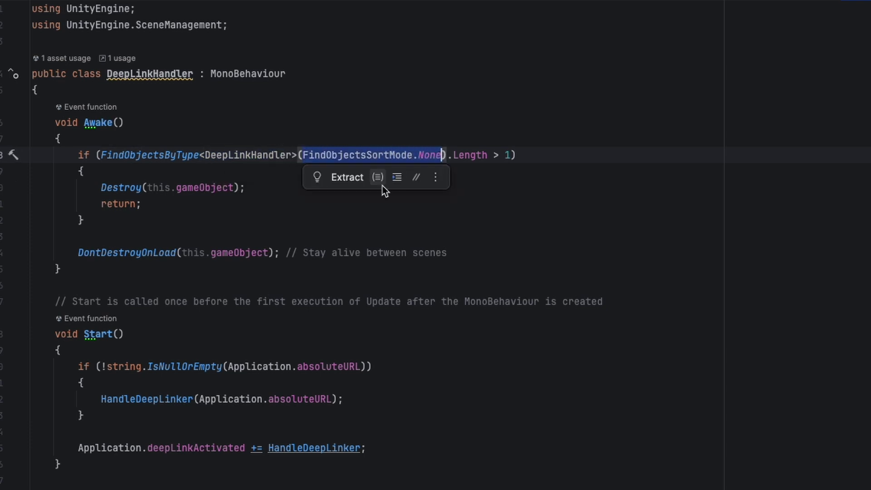
pyautogui.click(248, 187)
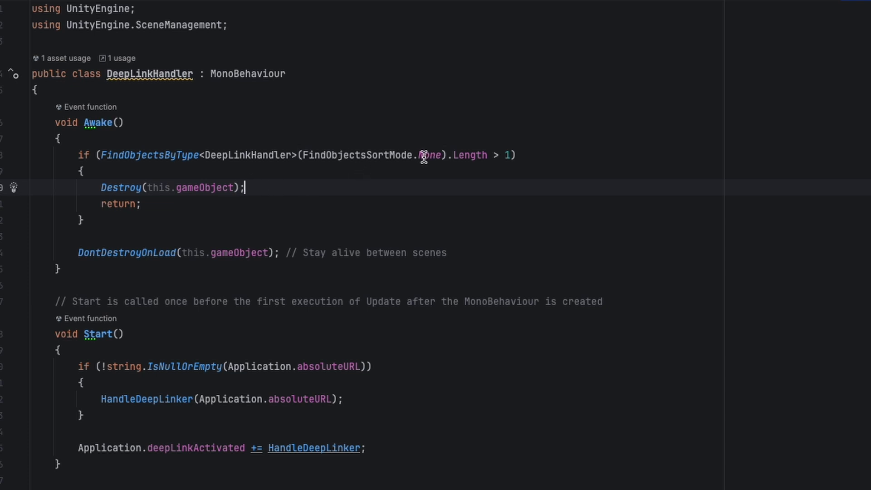
# Highlight the greater-than-1 check, Destroy(this.gameObject), the return, and DontDestroyOnLoad.
pyautogui.click(288, 173)
pyautogui.click(503, 155)
pyautogui.moveTo(503, 156); pyautogui.dragTo(516, 155)
pyautogui.moveTo(100, 187); pyautogui.dragTo(259, 182)
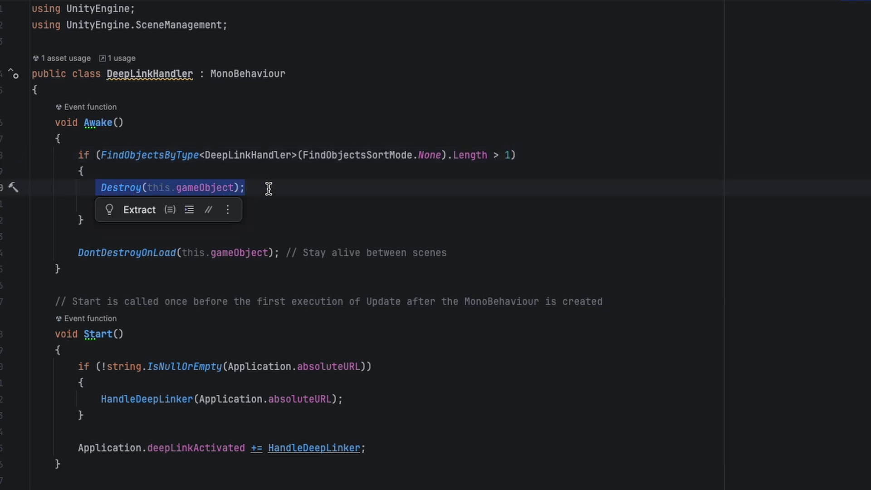
pyautogui.click(268, 186)
pyautogui.click(101, 205)
pyautogui.moveTo(104, 208); pyautogui.dragTo(152, 205)
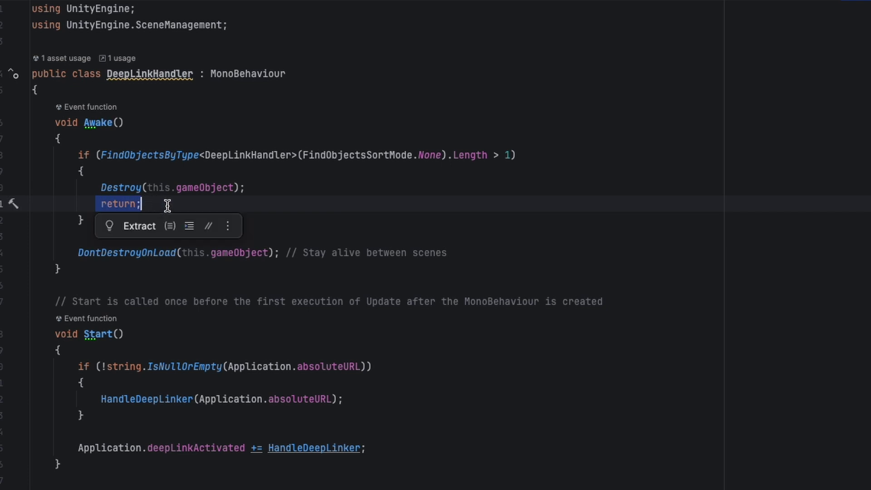
pyautogui.click(167, 204)
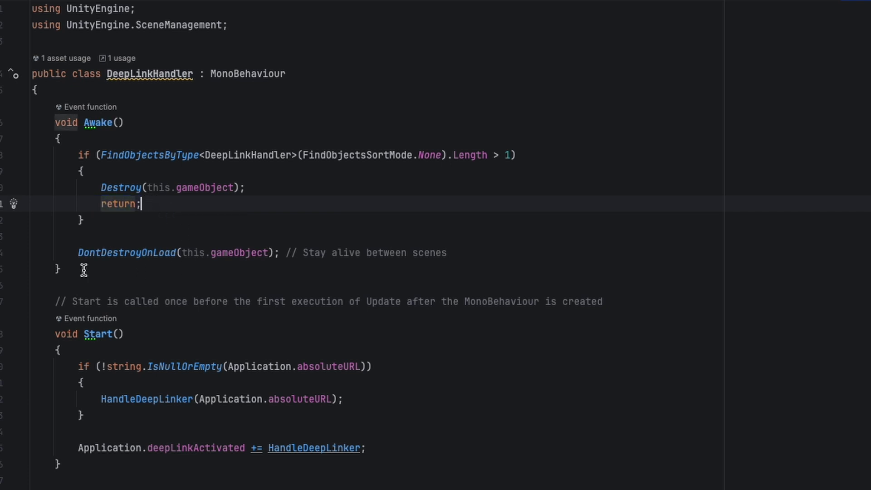
pyautogui.moveTo(61, 252); pyautogui.dragTo(283, 252)
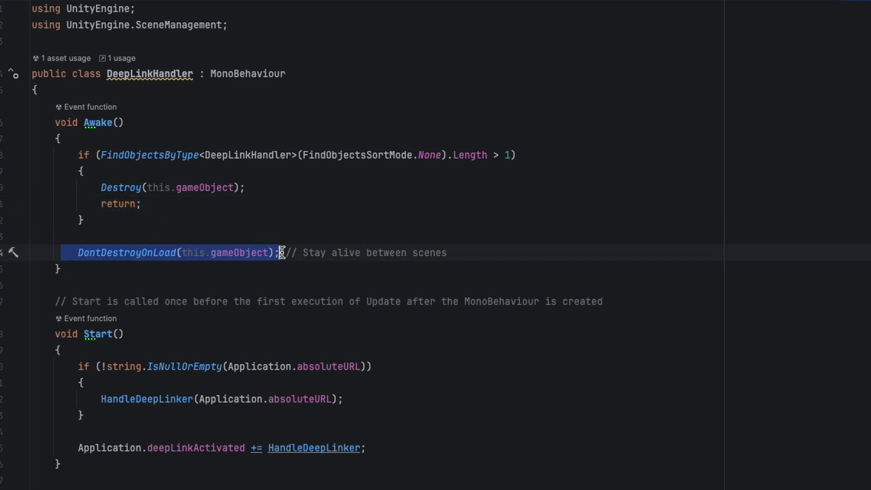
pyautogui.click(284, 232)
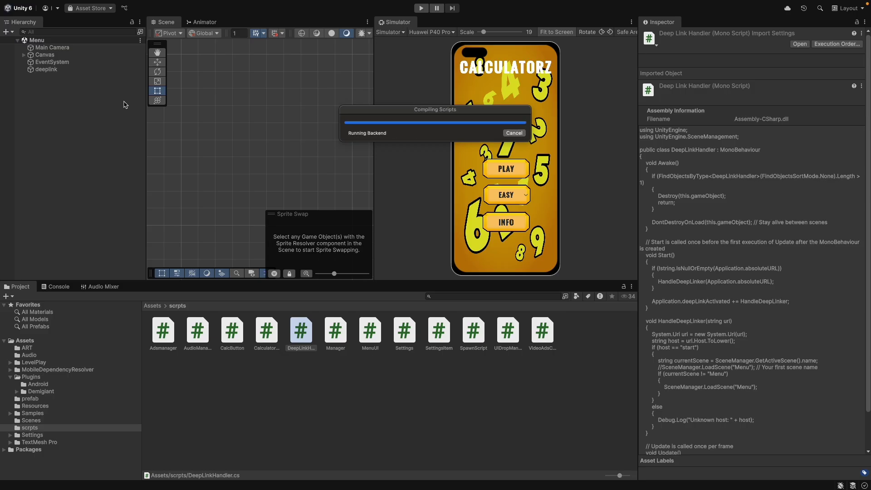
# Review the Android Build Profiles scene list, then close the window.
pyautogui.press('super+shift+b')
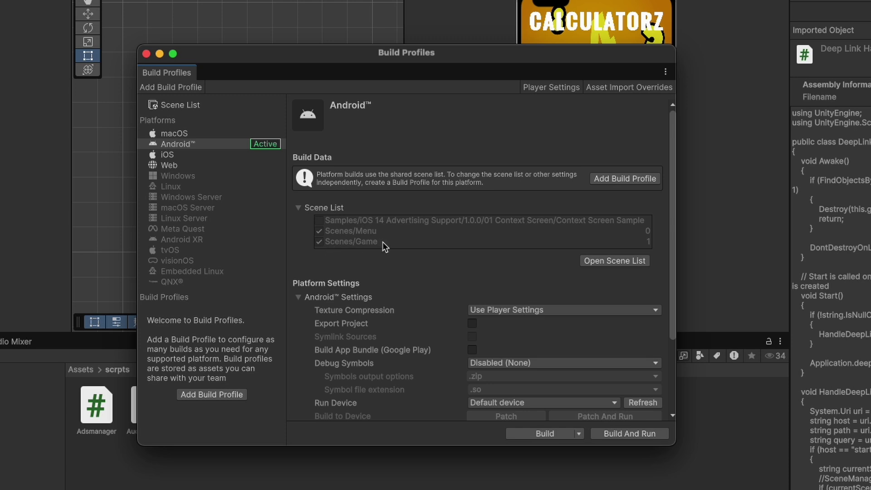
pyautogui.click(147, 54)
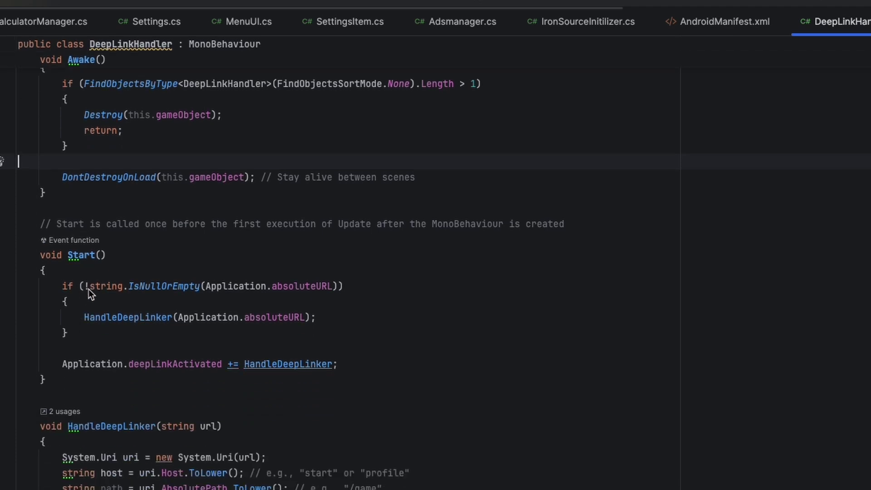
# Add a new first line in Start with the comment '// we need to know if is a'.
pyautogui.click(107, 268)
pyautogui.write('//')
pyautogui.press('BackSpace')
pyautogui.press('BackSpace')
pyautogui.press('BackSpace')
pyautogui.press('Return')
pyautogui.write('// we')
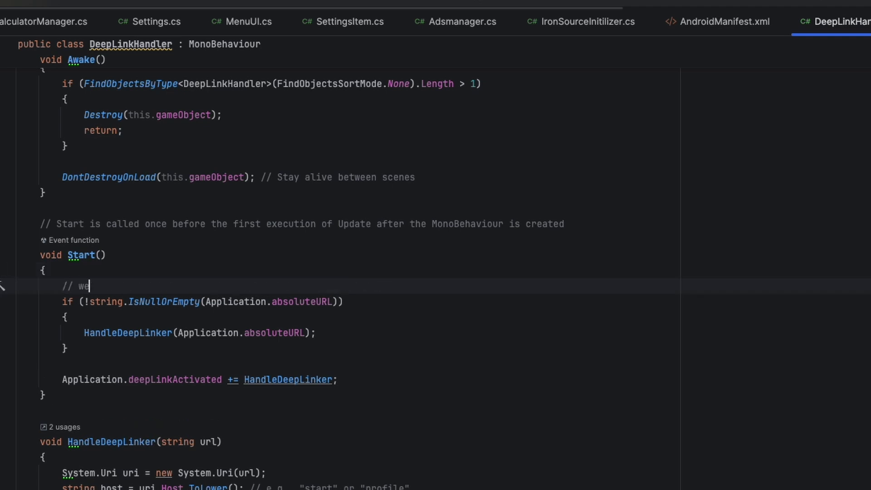
pyautogui.write(' need to know if is a')
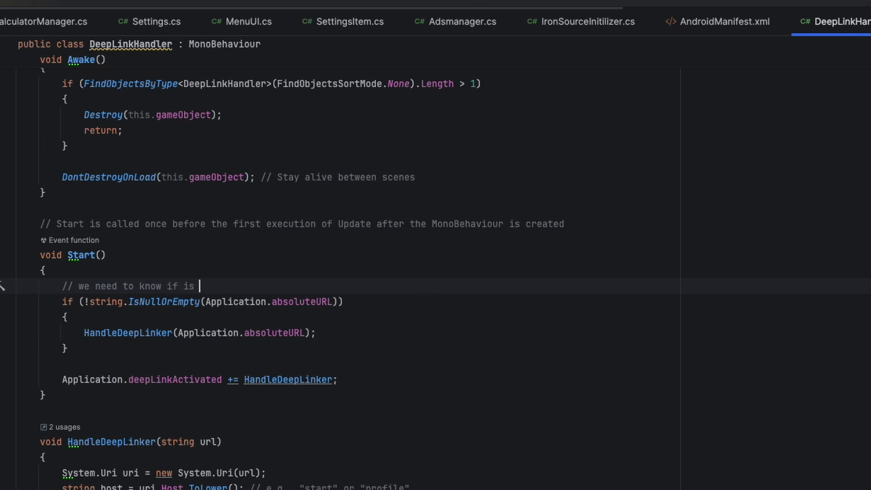